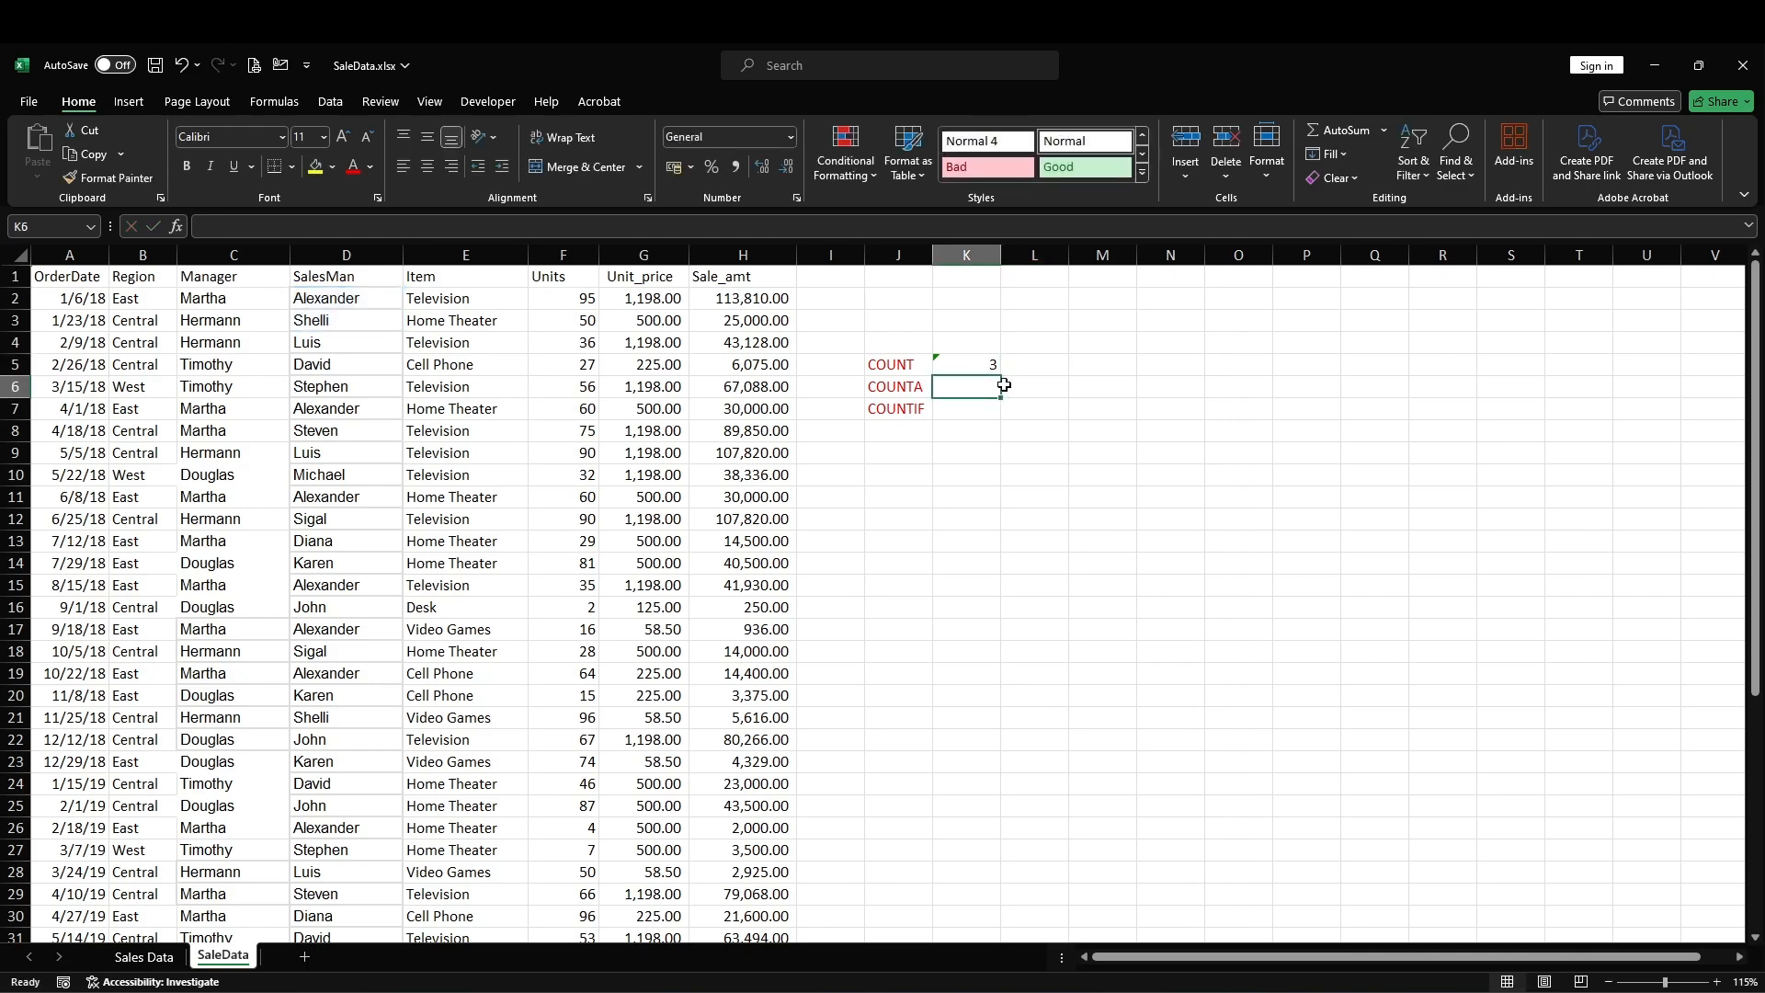
# Step: Begin a COUNTA formula in cell K6, beside the COUNTA label
pyautogui.write('=COUNT(')
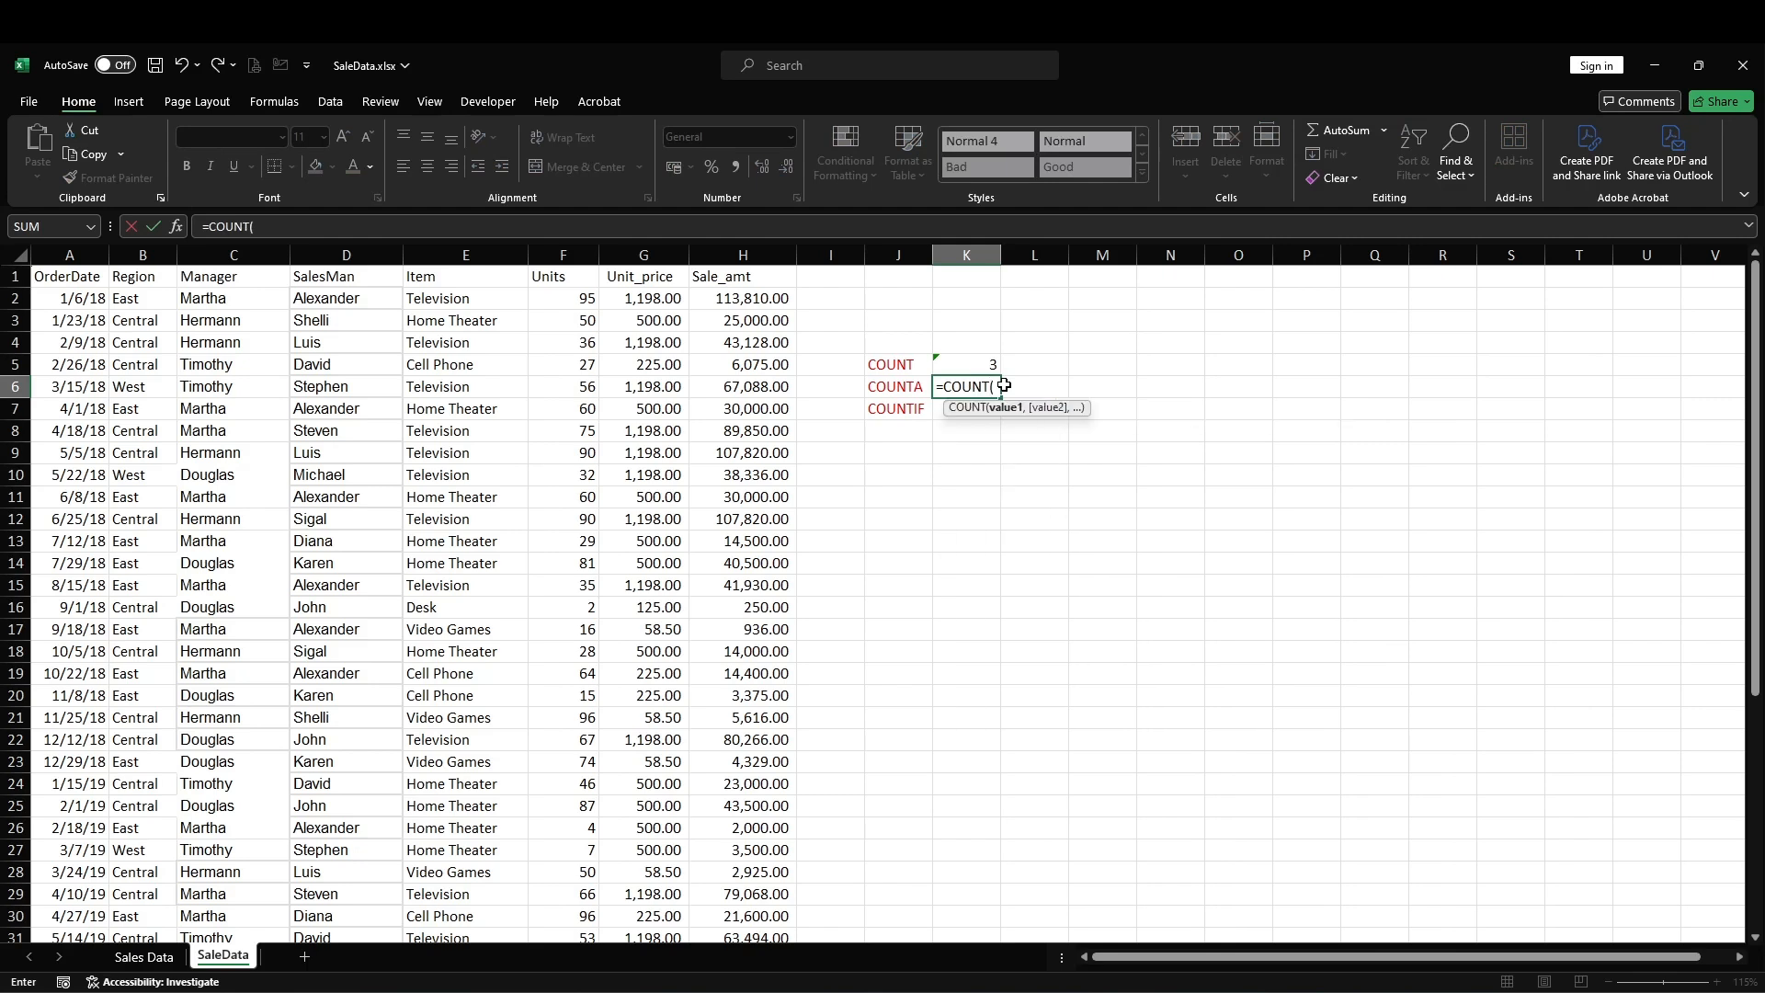
pyautogui.press('BackSpace')
pyautogui.write('A(')
pyautogui.moveTo(340, 301); pyautogui.dragTo(327, 354)
pyautogui.write(')')
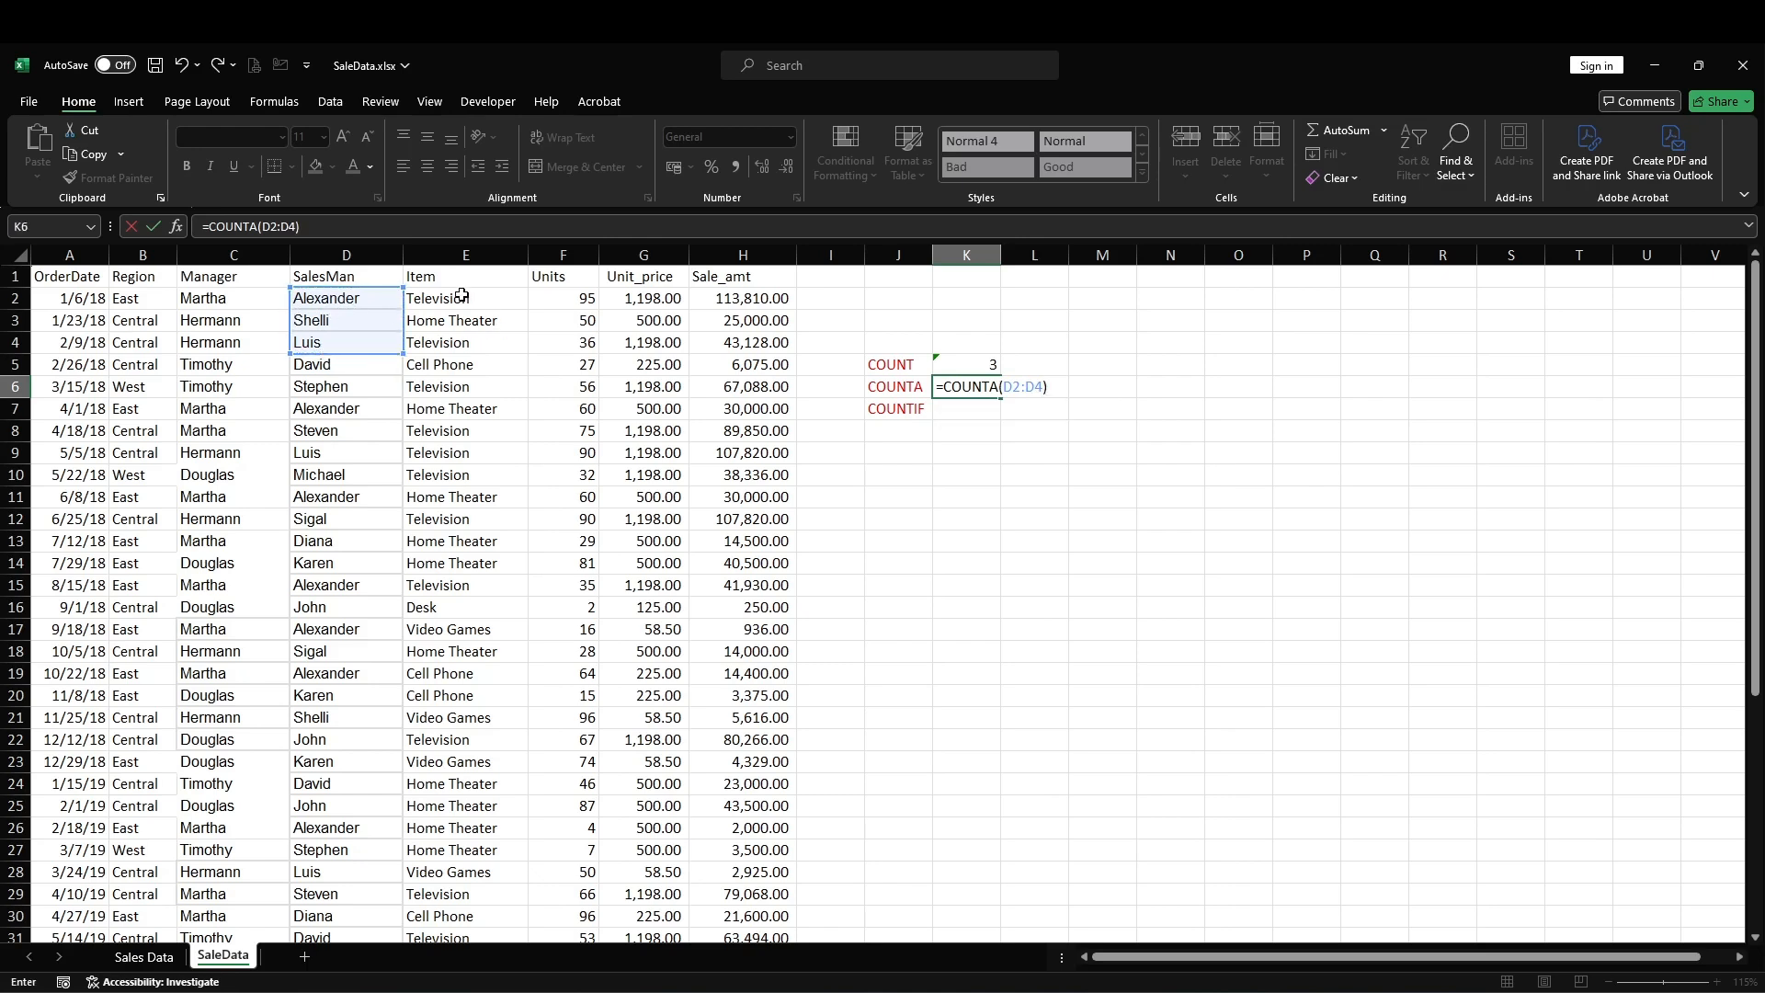
pyautogui.press('BackSpace')
pyautogui.press('BackSpace')
pyautogui.press('BackSpace')
pyautogui.press('BackSpace')
pyautogui.press('BackSpace')
pyautogui.press('BackSpace')
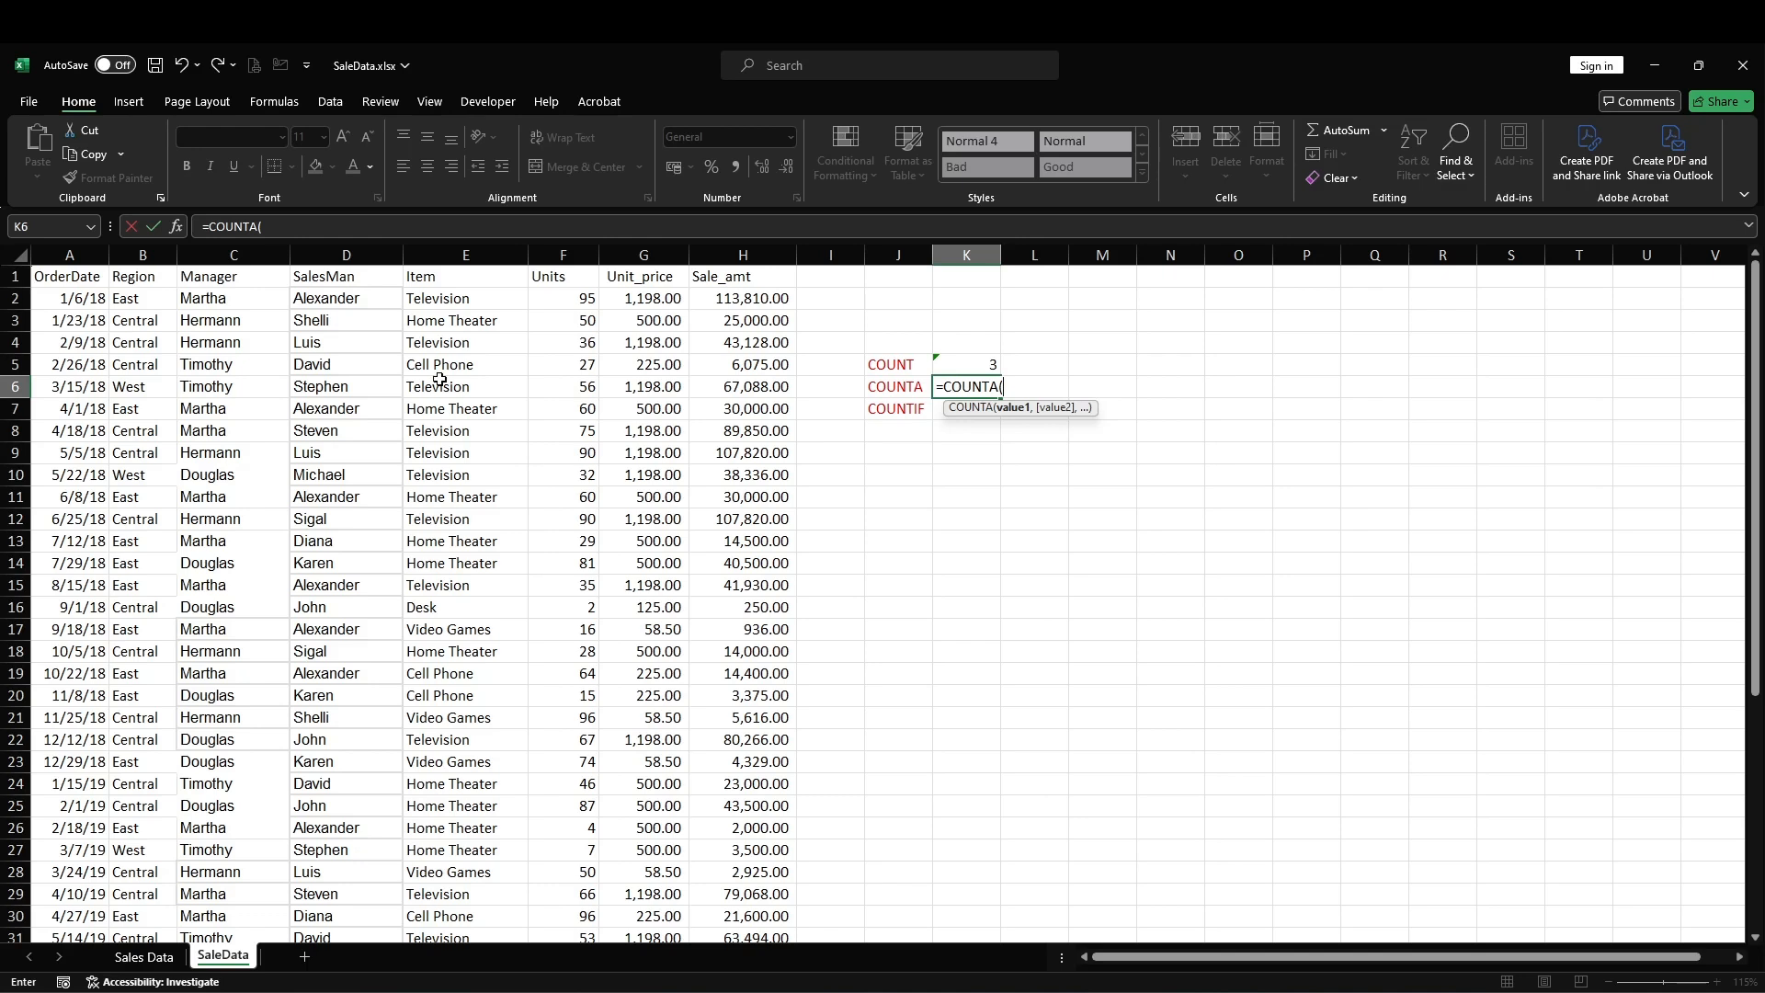
pyautogui.click(450, 322)
pyautogui.write(',')
pyautogui.click(451, 410)
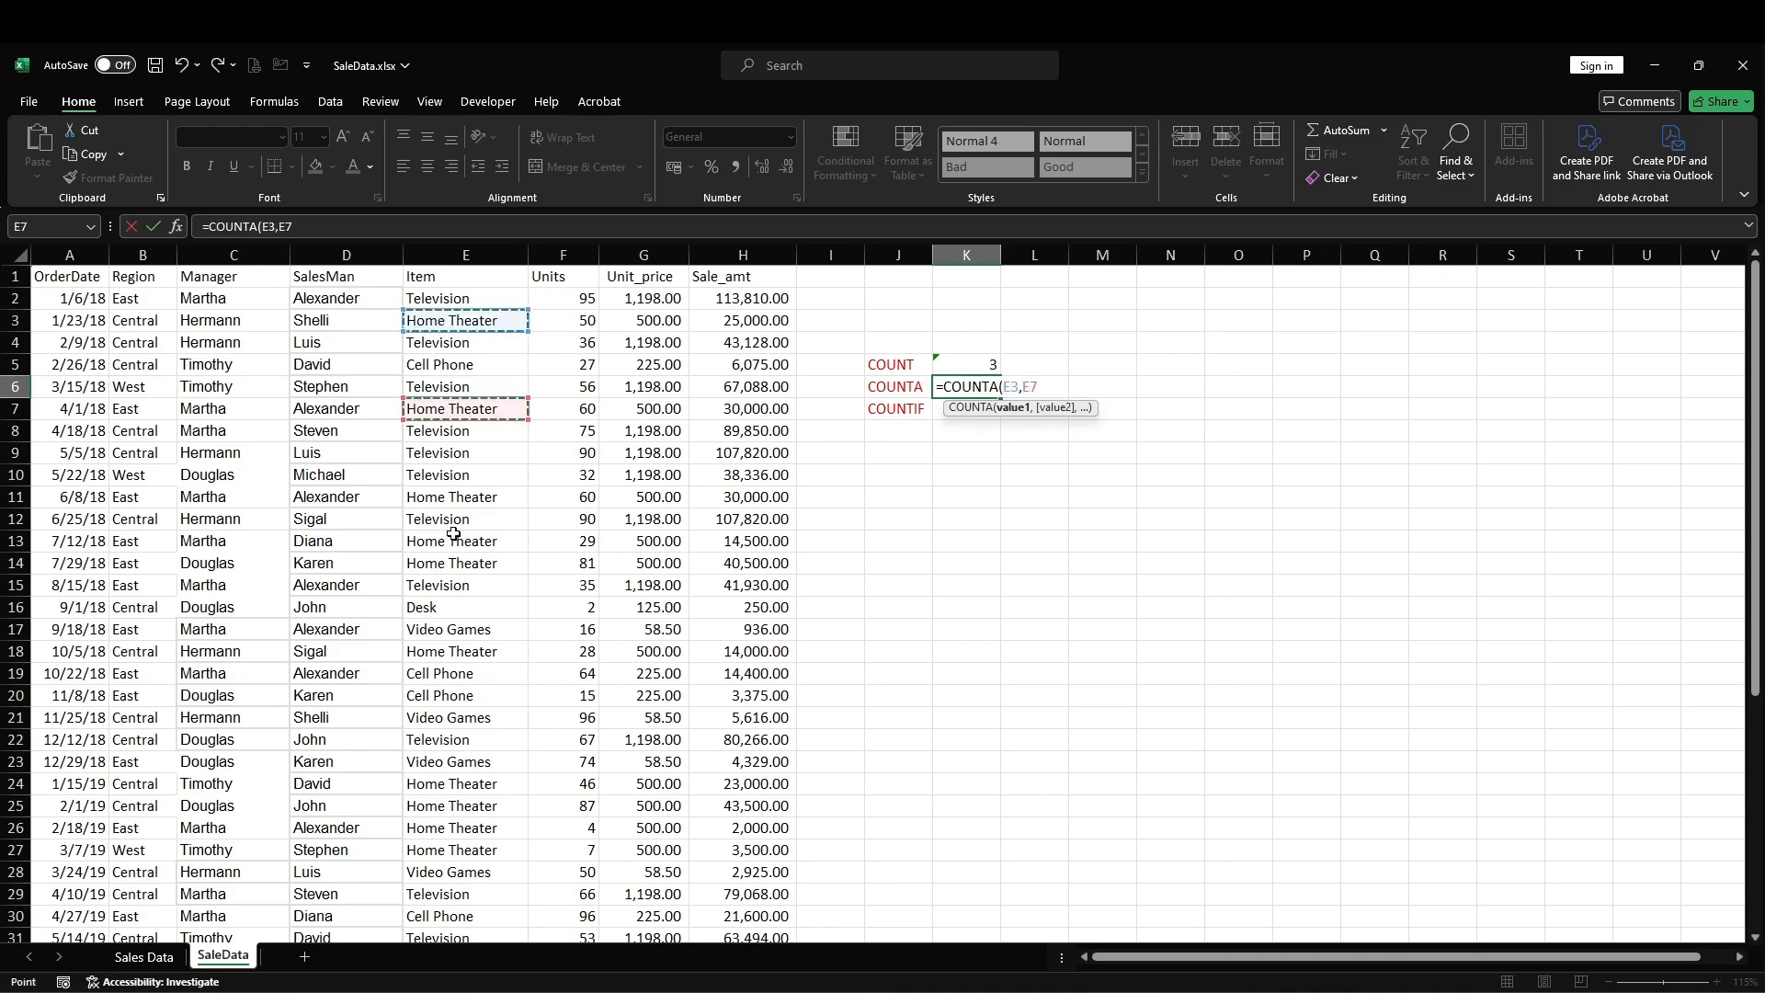
pyautogui.write(',')
pyautogui.click(451, 542)
pyautogui.write(',')
pyautogui.click(456, 476)
pyautogui.write(',')
pyautogui.click(456, 478)
pyautogui.keyDown('ctrl'); pyautogui.click(458, 478); pyautogui.keyUp('ctrl')
pyautogui.moveTo(1150, 388); pyautogui.dragTo(1003, 387)
pyautogui.press('BackSpace')
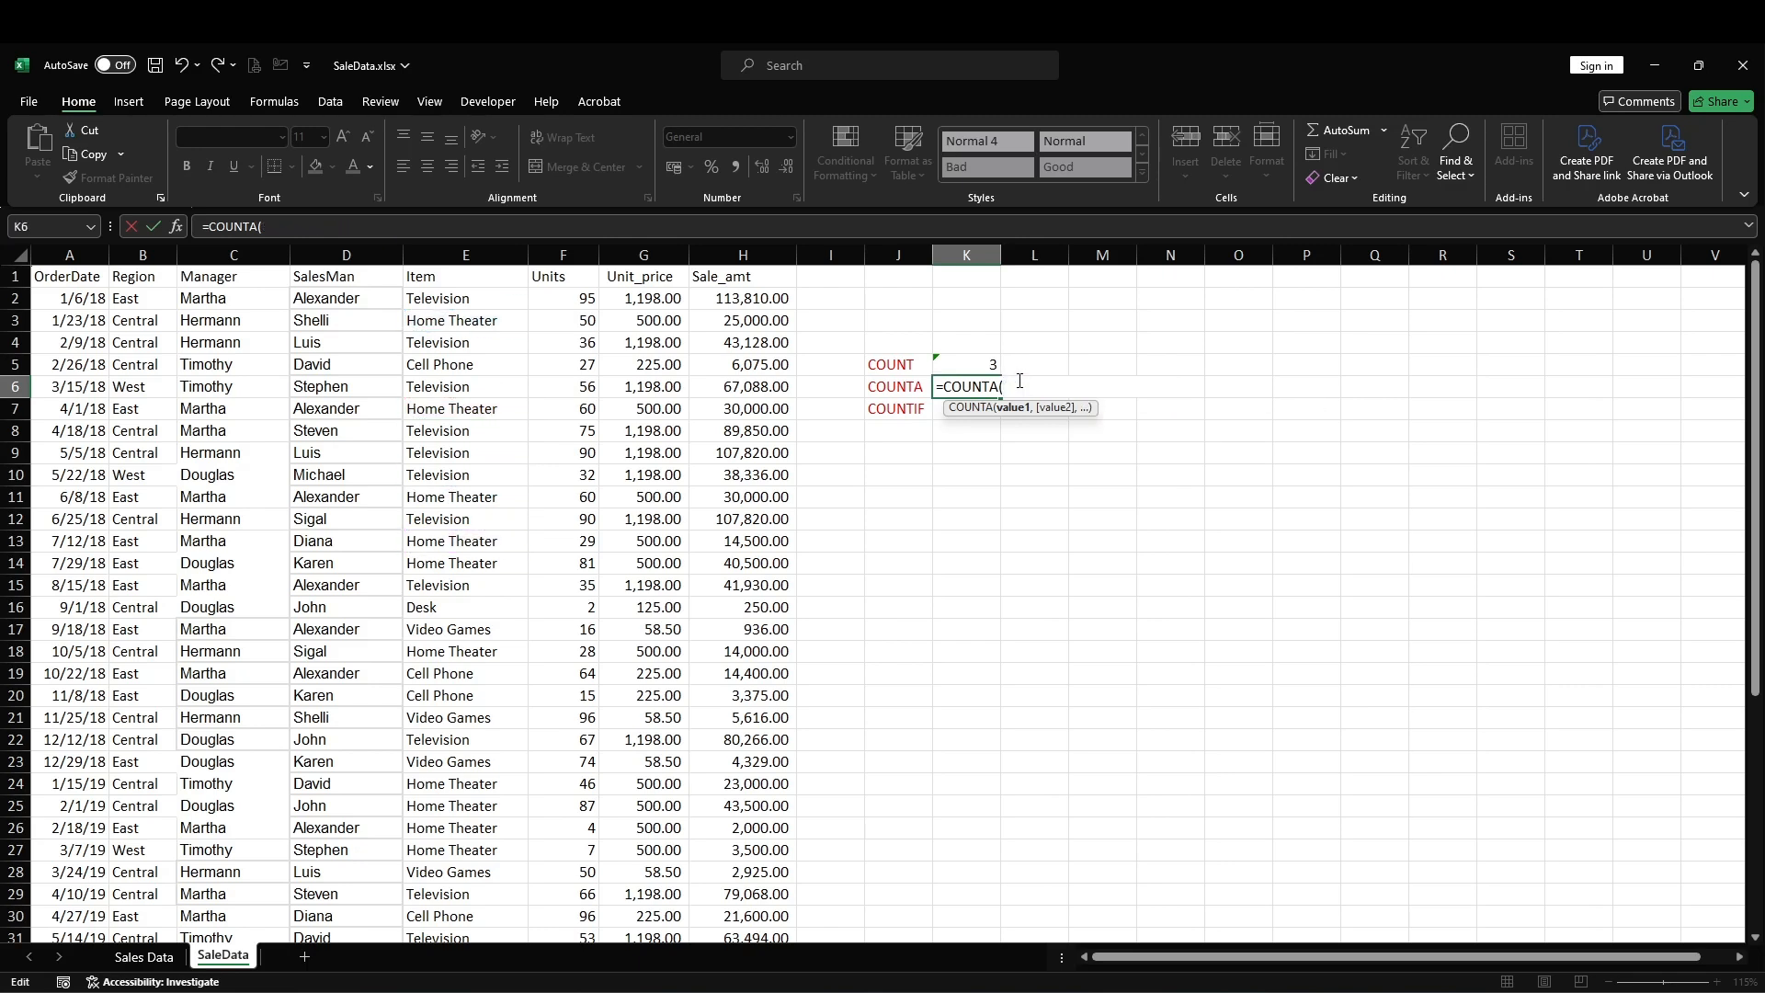
# Step: Complete the K6 COUNTA formula with the individual Home Theater cells E3, E7, E11, E13, E14, E18, E24, E25, E26 and E27
pyautogui.click(454, 321)
pyautogui.keyDown('ctrl'); pyautogui.click(476, 407); pyautogui.keyUp('ctrl')
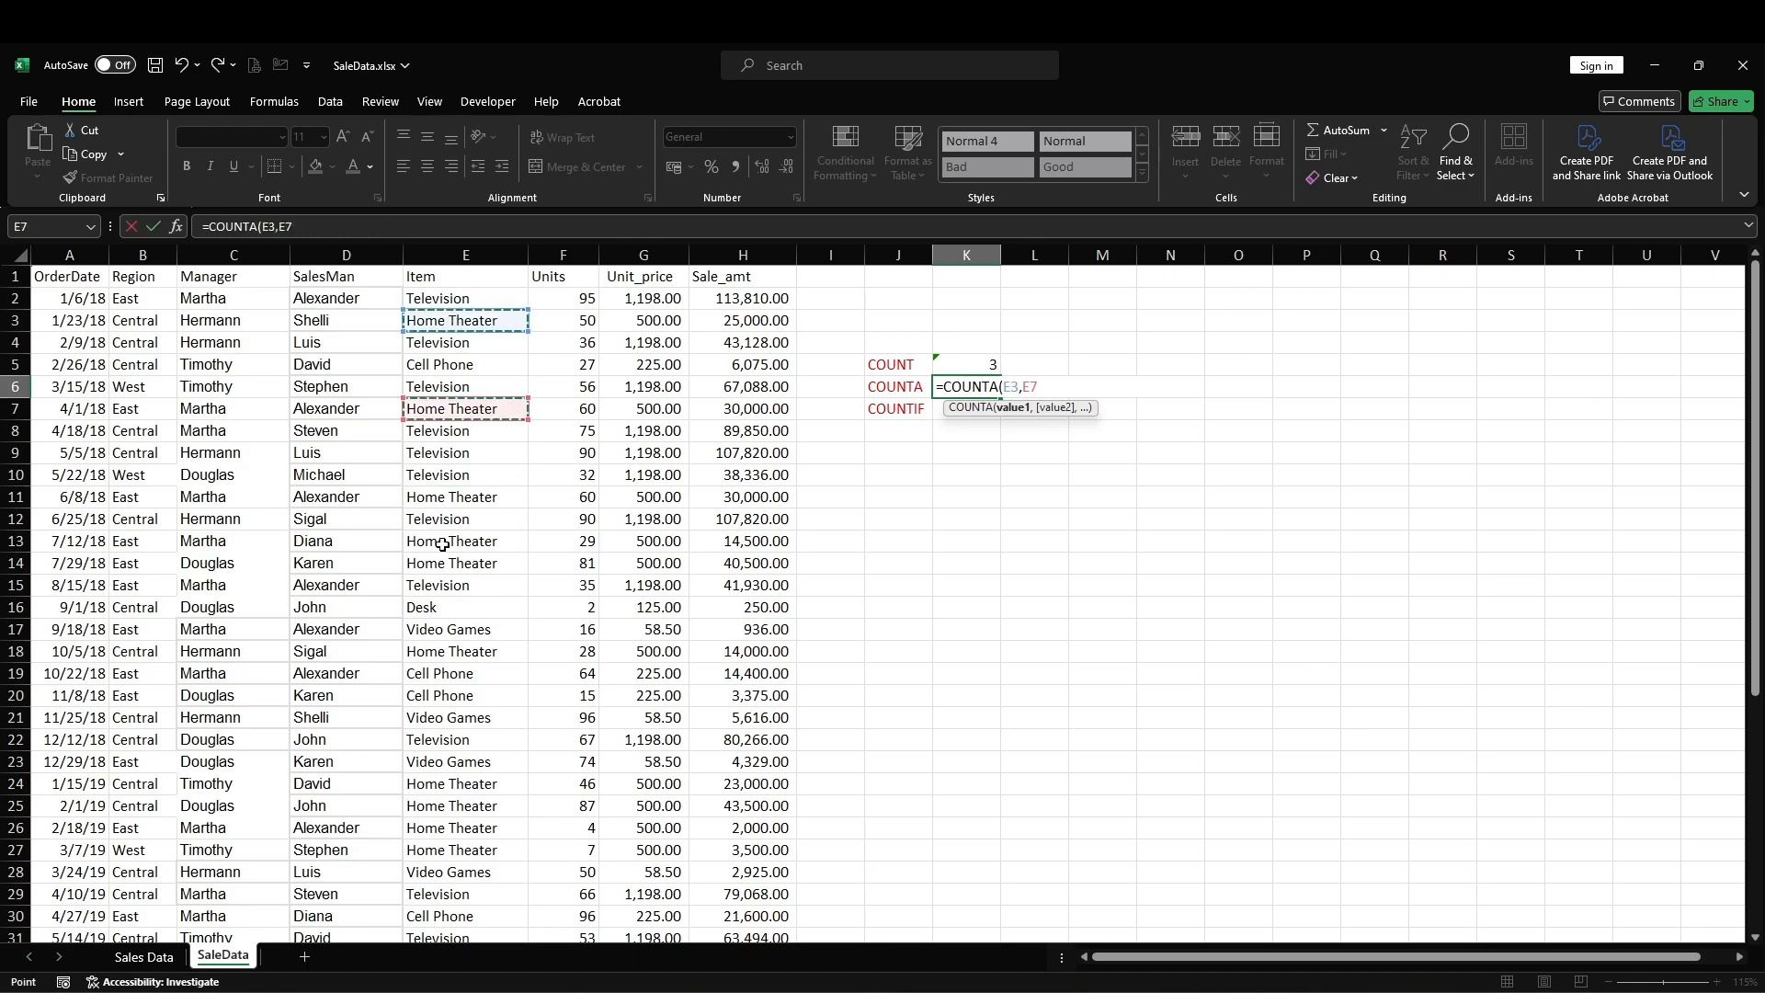
pyautogui.keyDown('ctrl'); pyautogui.click(470, 499); pyautogui.keyUp('ctrl')
pyautogui.keyDown('ctrl'); pyautogui.click(483, 543); pyautogui.keyUp('ctrl')
pyautogui.keyDown('ctrl'); pyautogui.click(478, 563); pyautogui.keyUp('ctrl')
pyautogui.keyDown('ctrl'); pyautogui.click(448, 653); pyautogui.keyUp('ctrl')
pyautogui.keyDown('ctrl'); pyautogui.click(455, 784); pyautogui.keyUp('ctrl')
pyautogui.keyDown('ctrl'); pyautogui.click(455, 805); pyautogui.keyUp('ctrl')
pyautogui.keyDown('ctrl'); pyautogui.click(455, 828); pyautogui.keyUp('ctrl')
pyautogui.keyDown('ctrl'); pyautogui.click(455, 850); pyautogui.keyUp('ctrl')
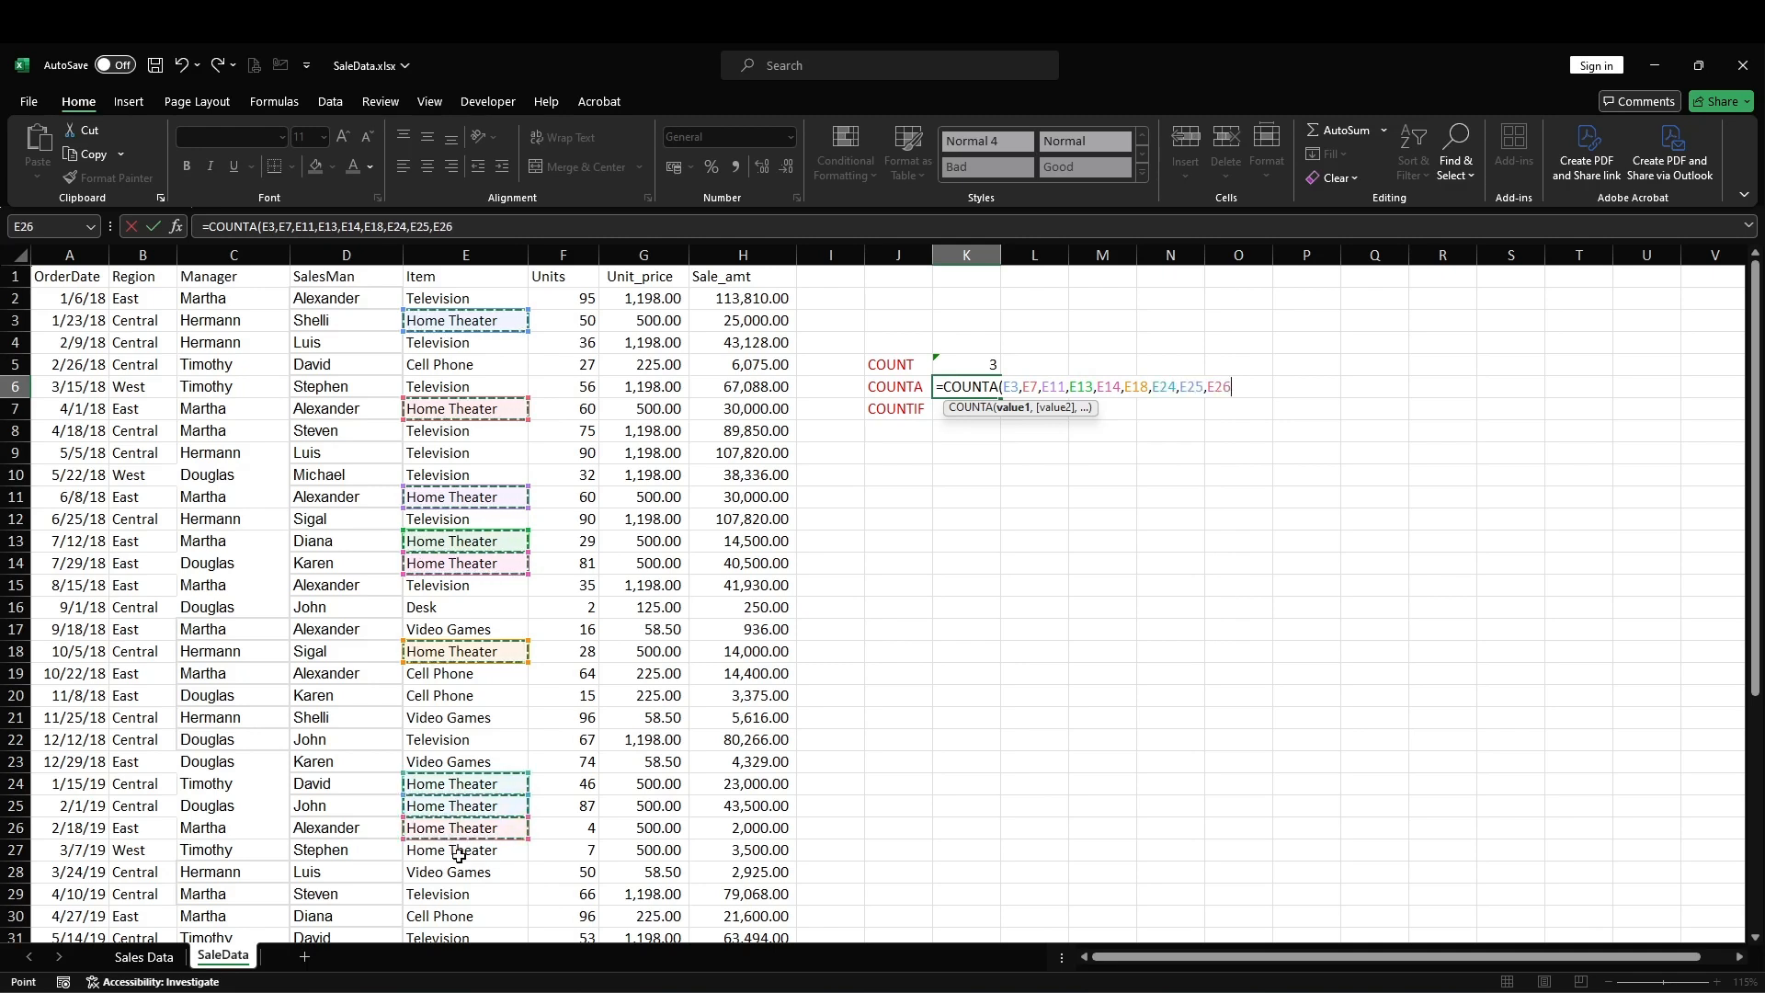
pyautogui.press('Return')
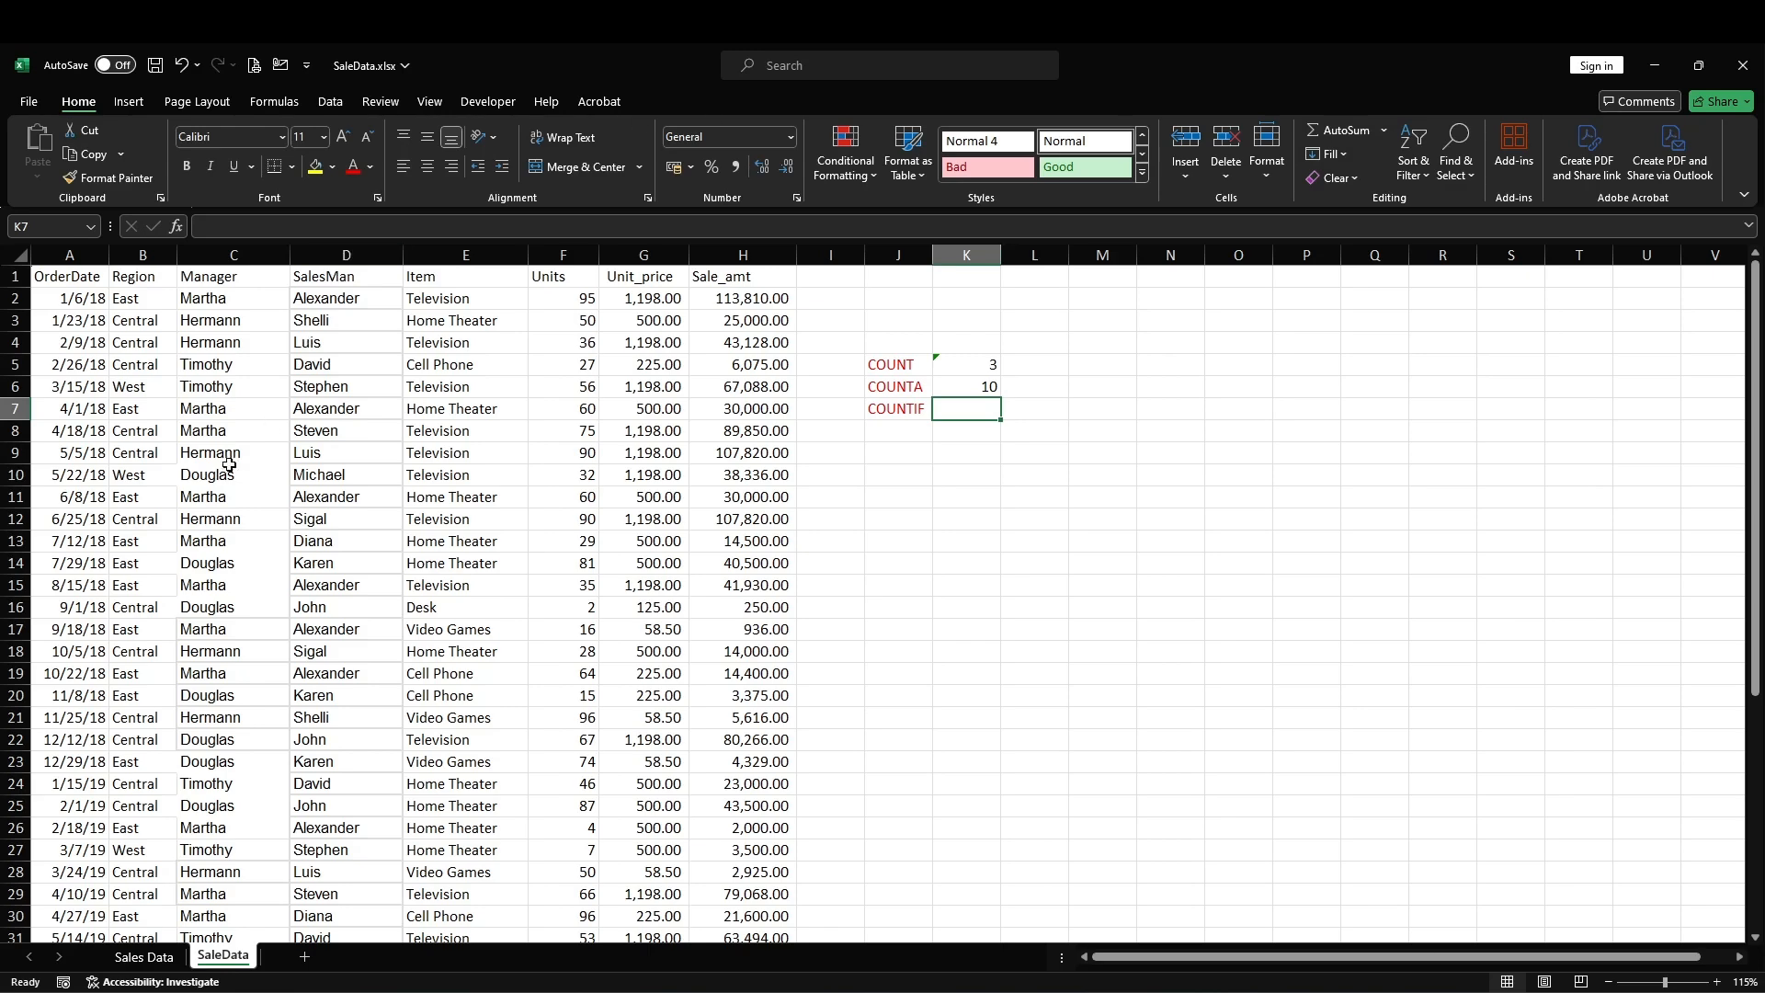
pyautogui.scroll(-10, 368, 321)
pyautogui.scroll(8, 373, 727)
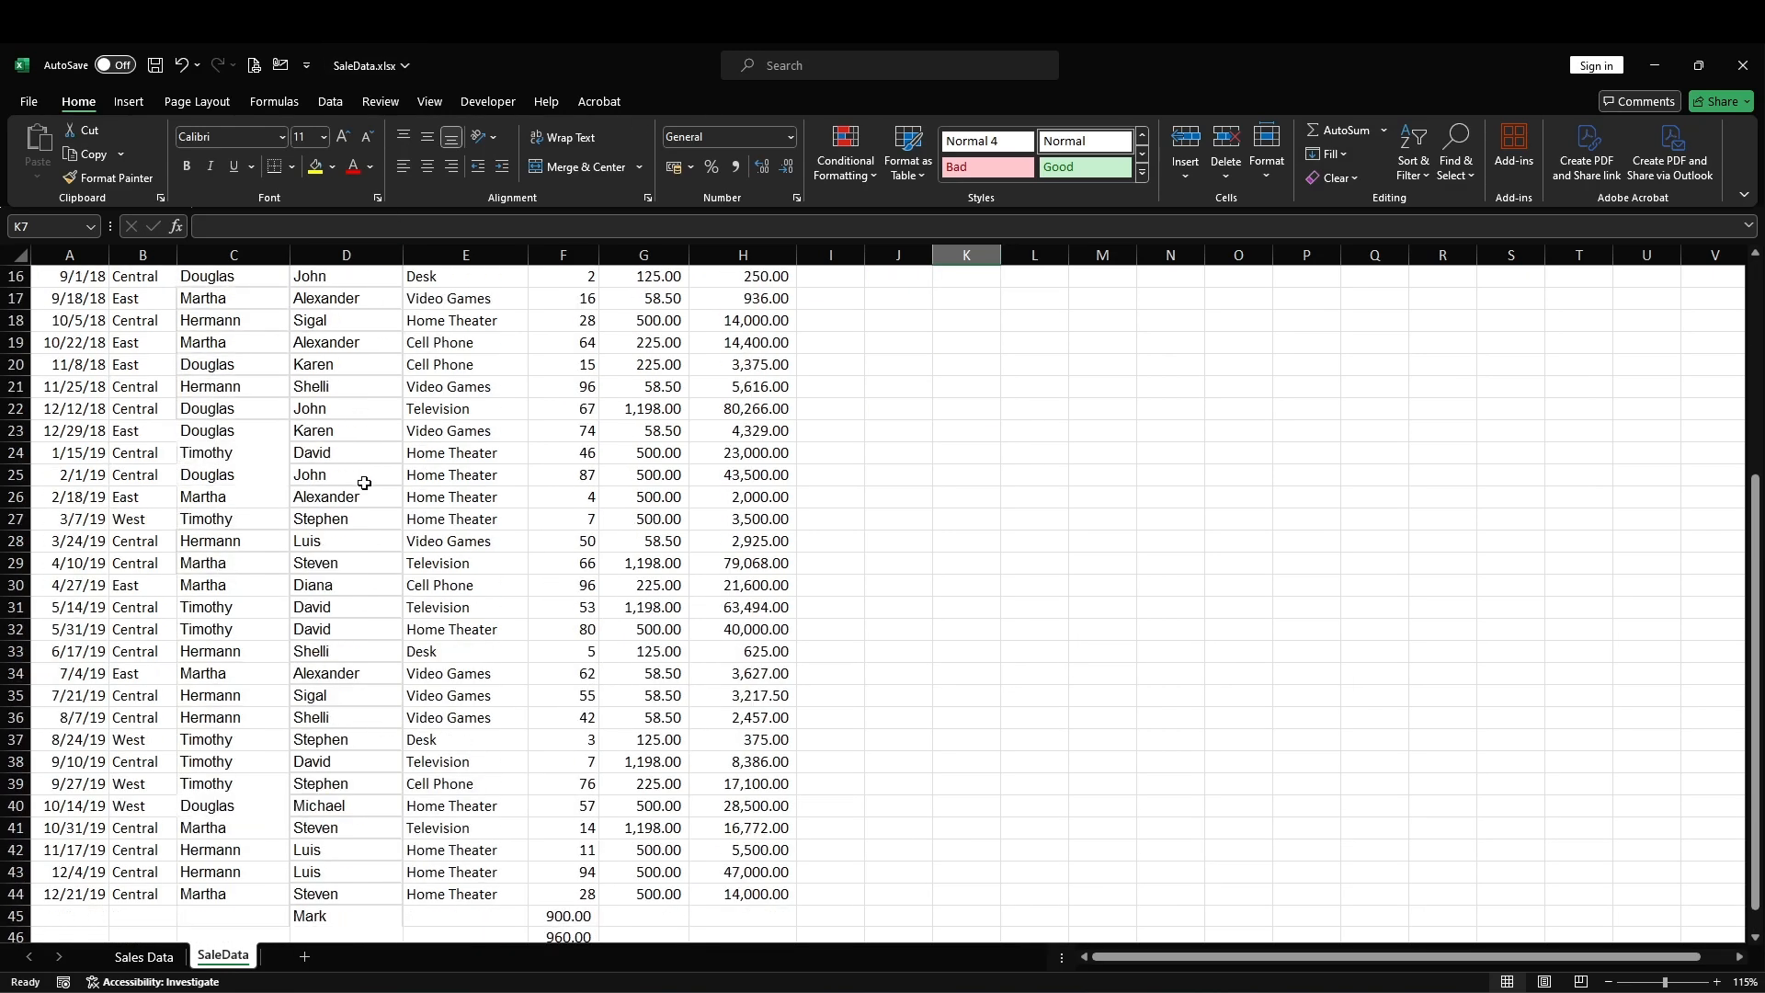
pyautogui.scroll(2, 375, 292)
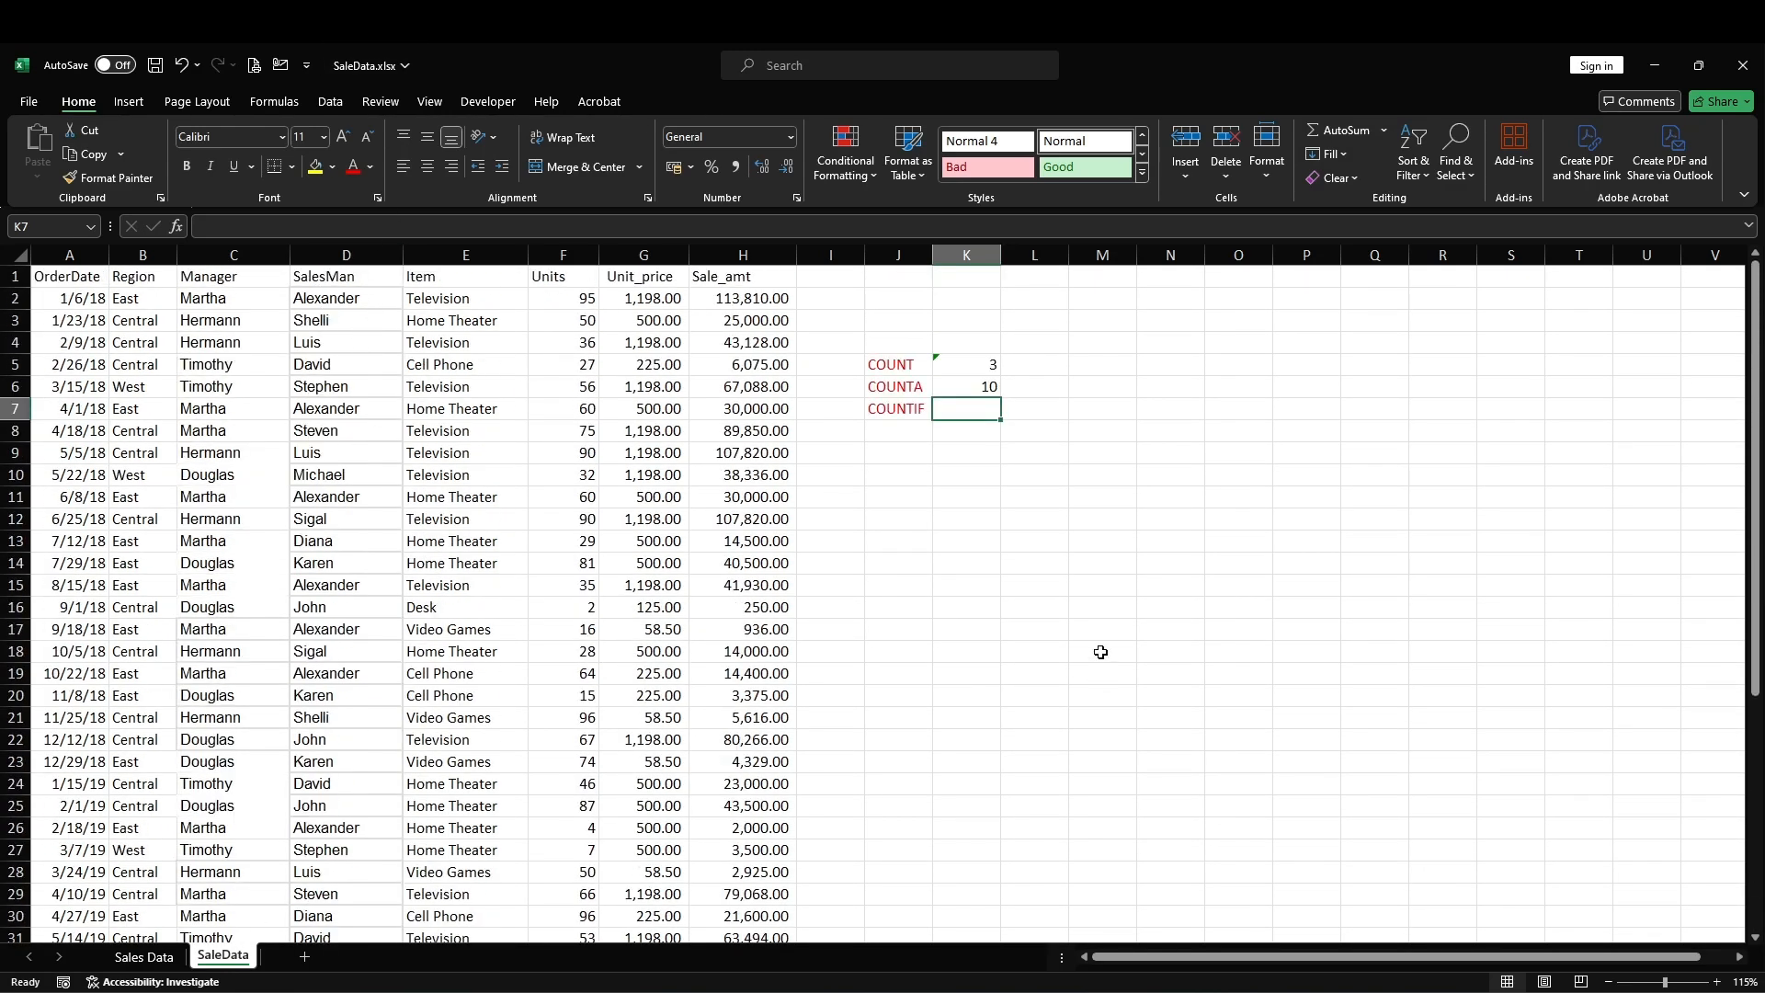
pyautogui.scroll(-7, 386, 368)
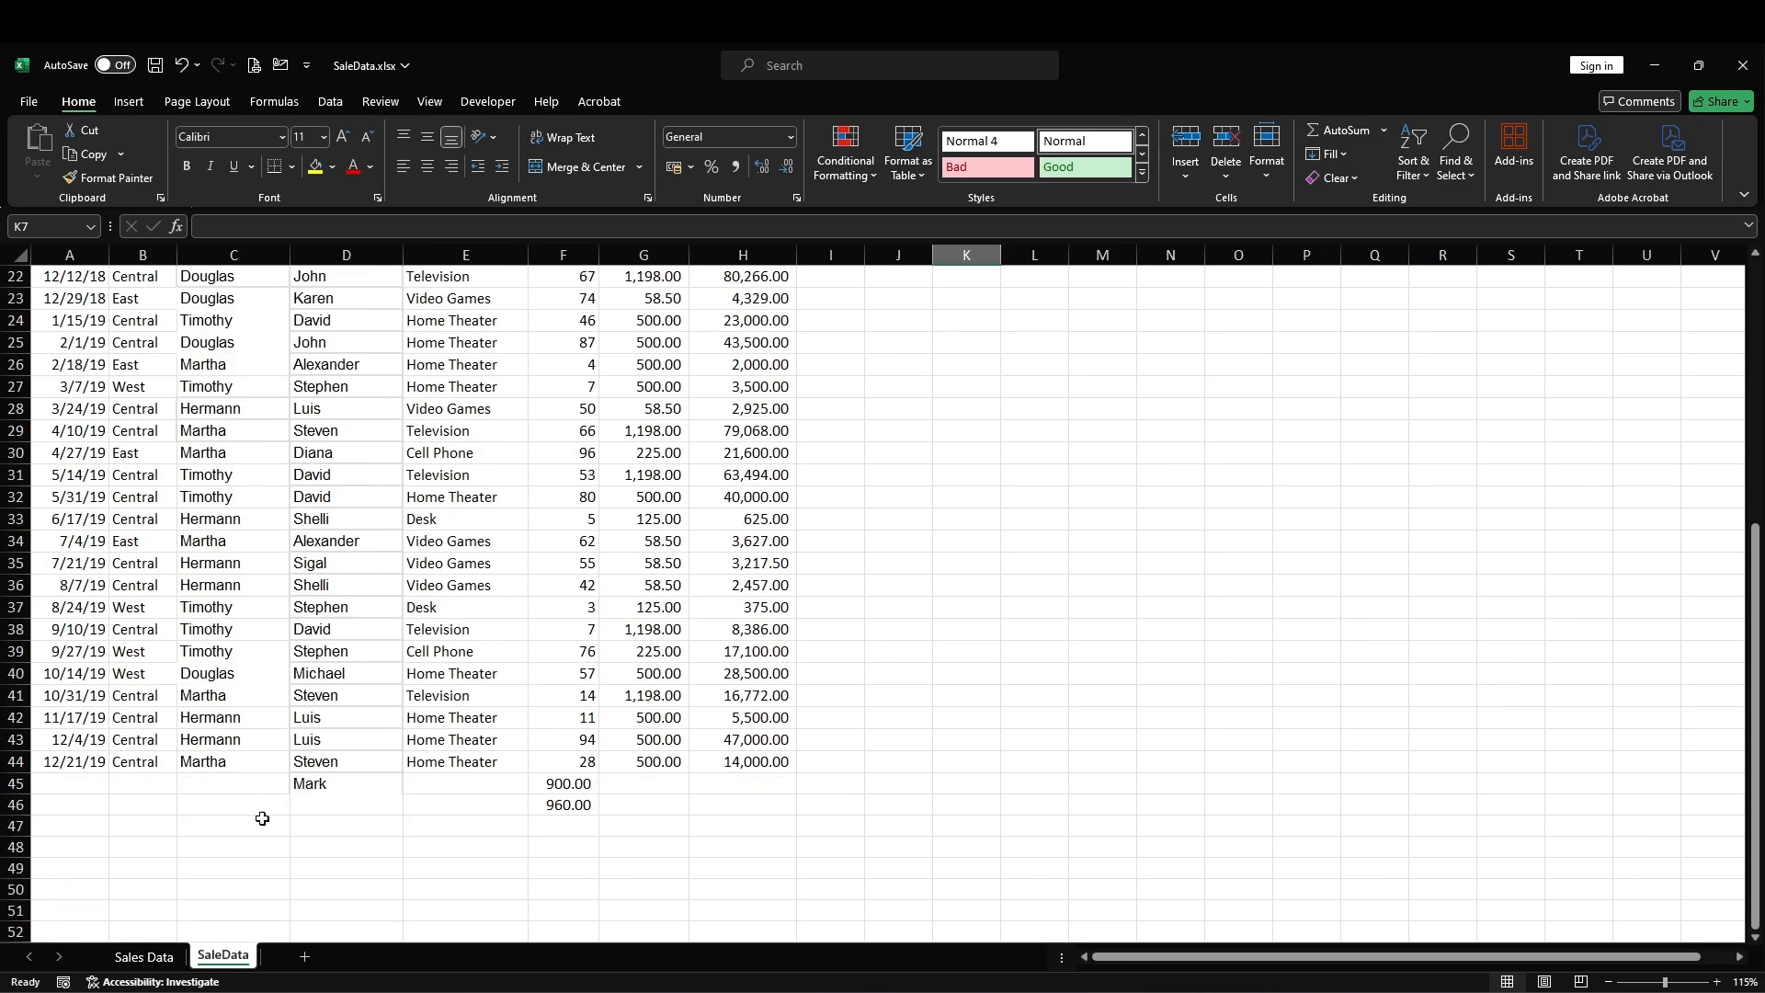
pyautogui.scroll(7, 503, 760)
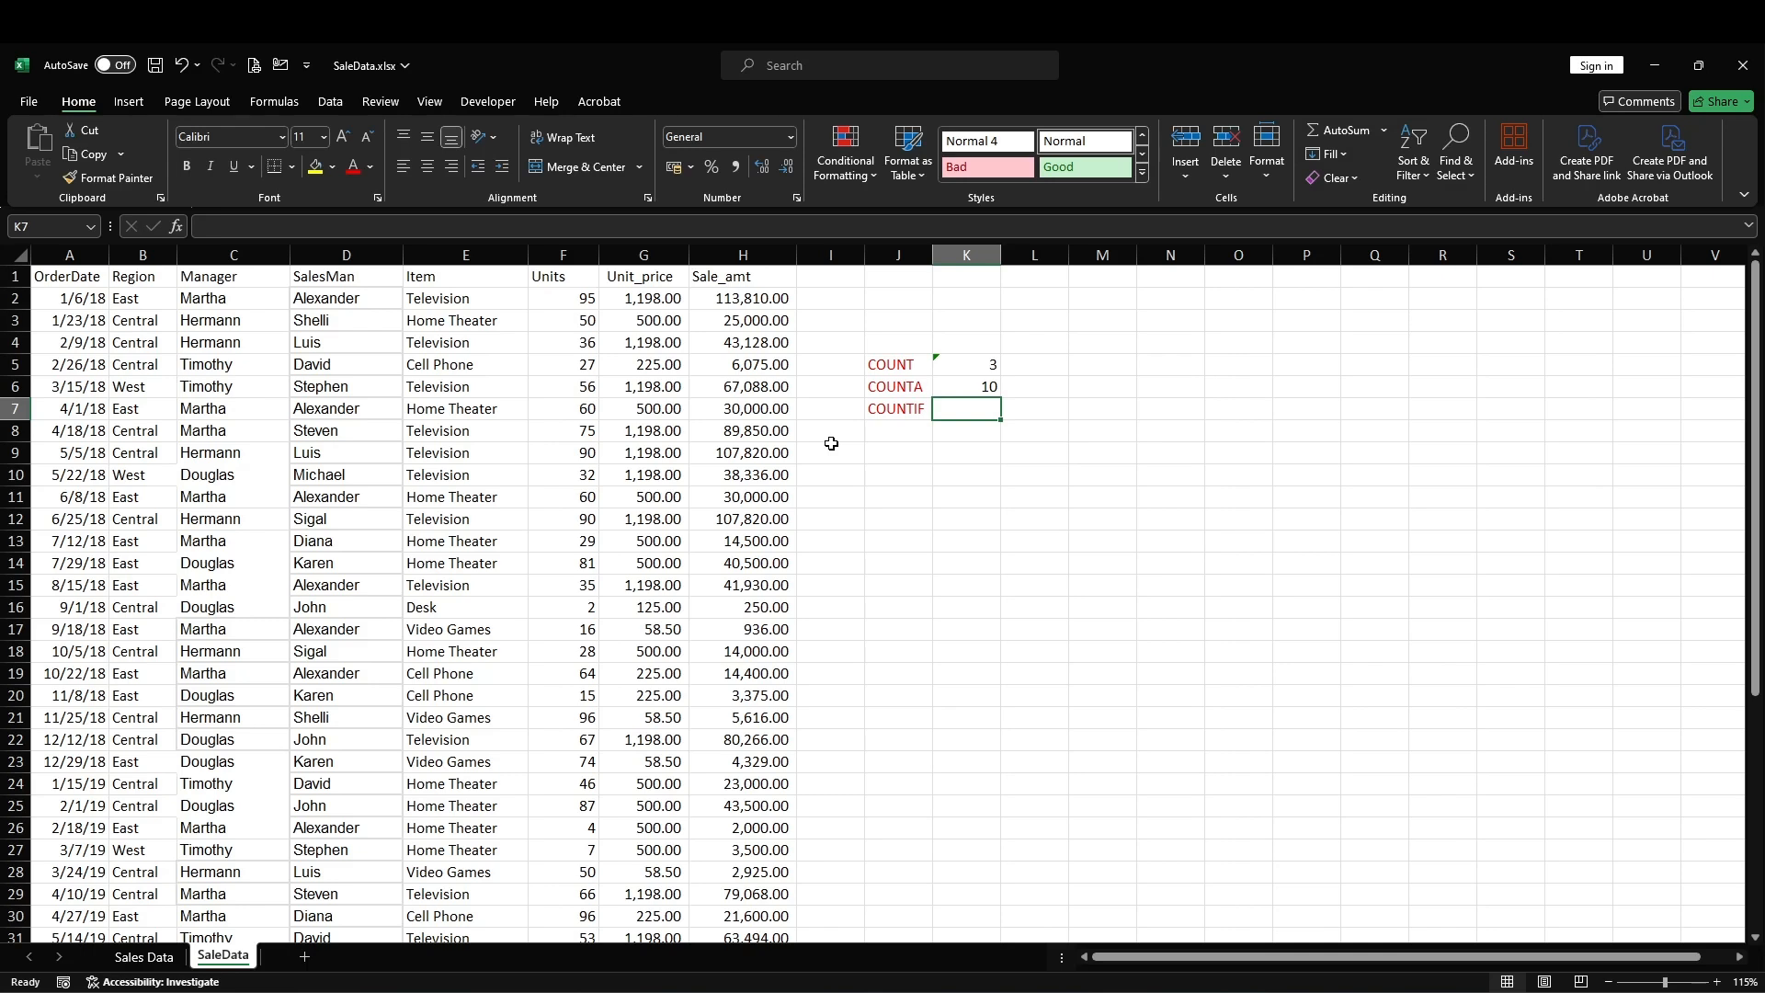
# Step: Enter a COUNTIF formula in K7 that counts "Home Theater" in the Item range E2:E44
pyautogui.write('=COUNT')
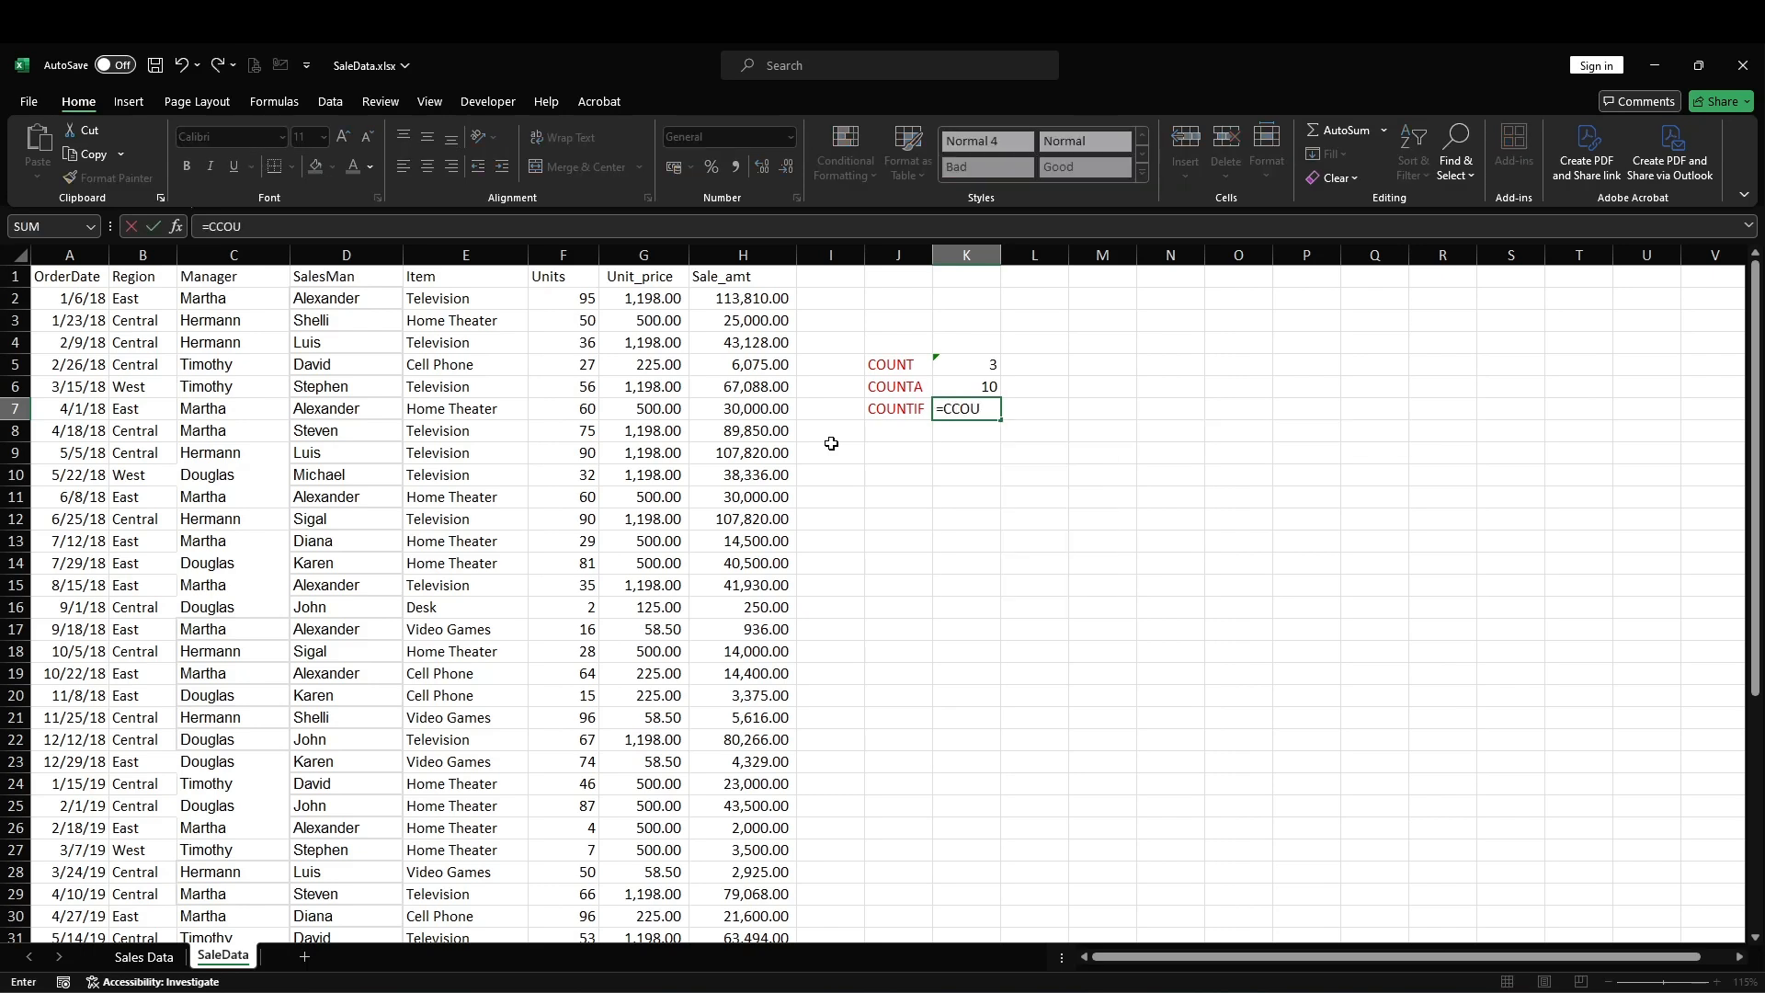
pyautogui.press('BackSpace')
pyautogui.press('BackSpace')
pyautogui.press('BackSpace')
pyautogui.press('BackSpace')
pyautogui.write('OUN')
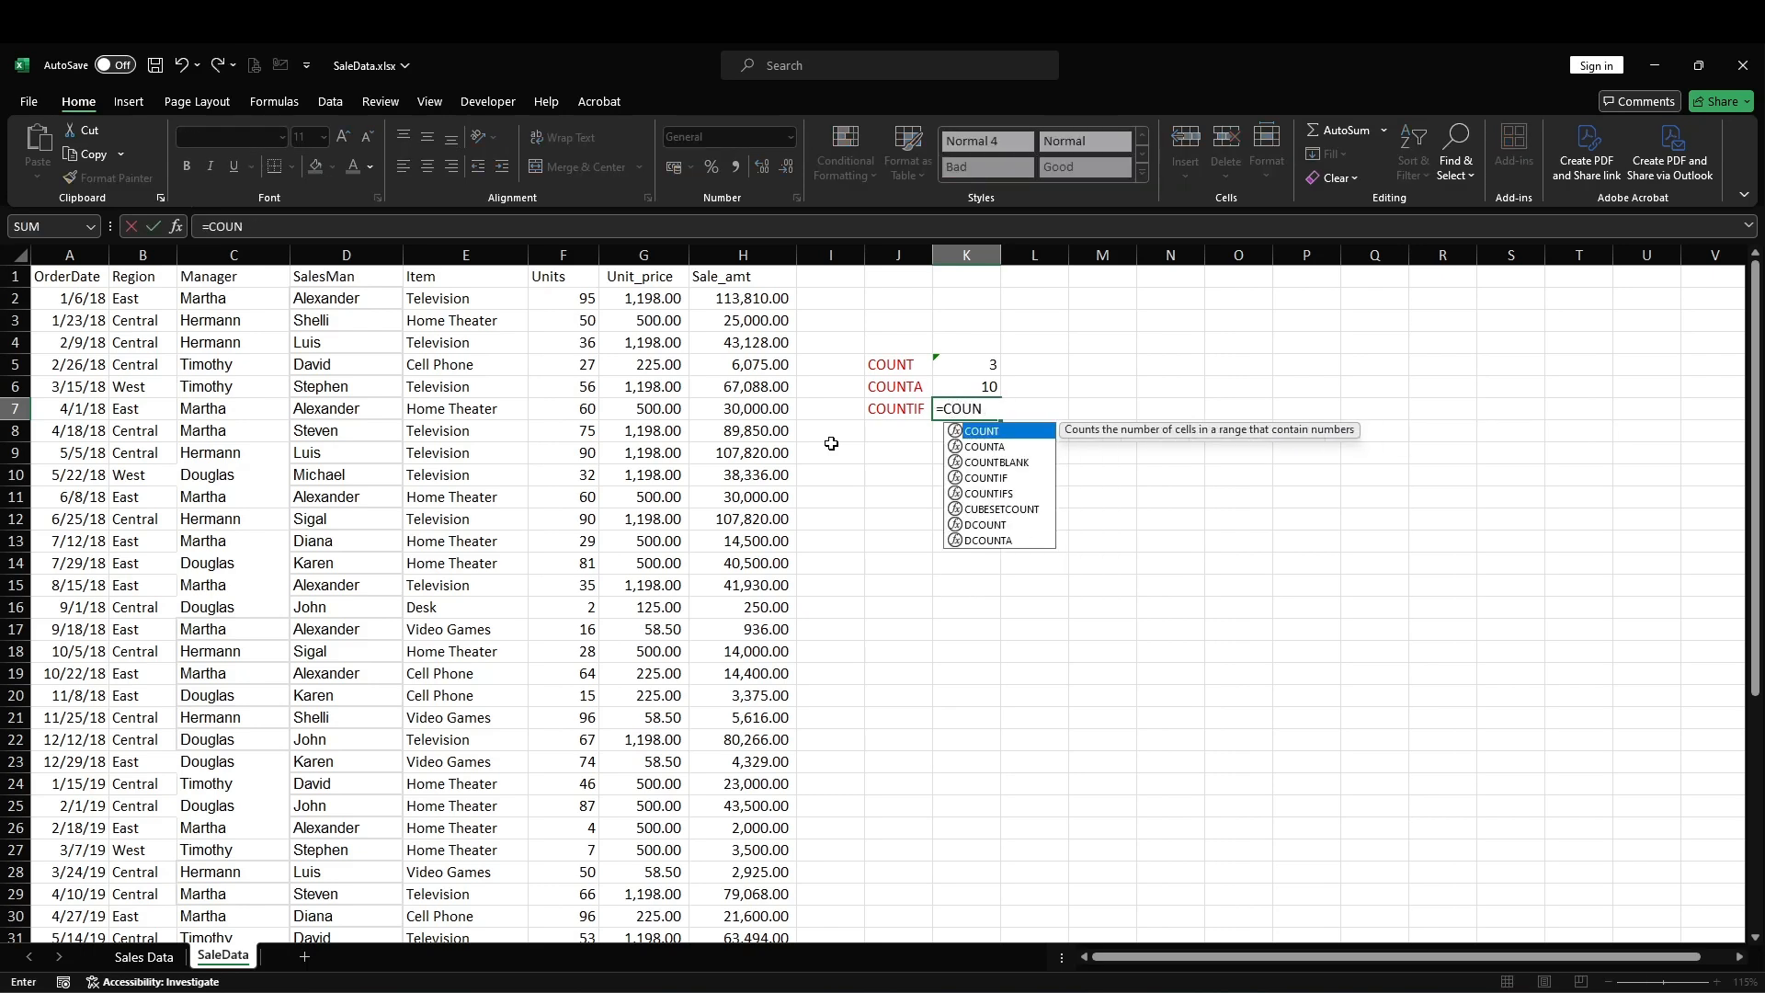
pyautogui.write('TIF(')
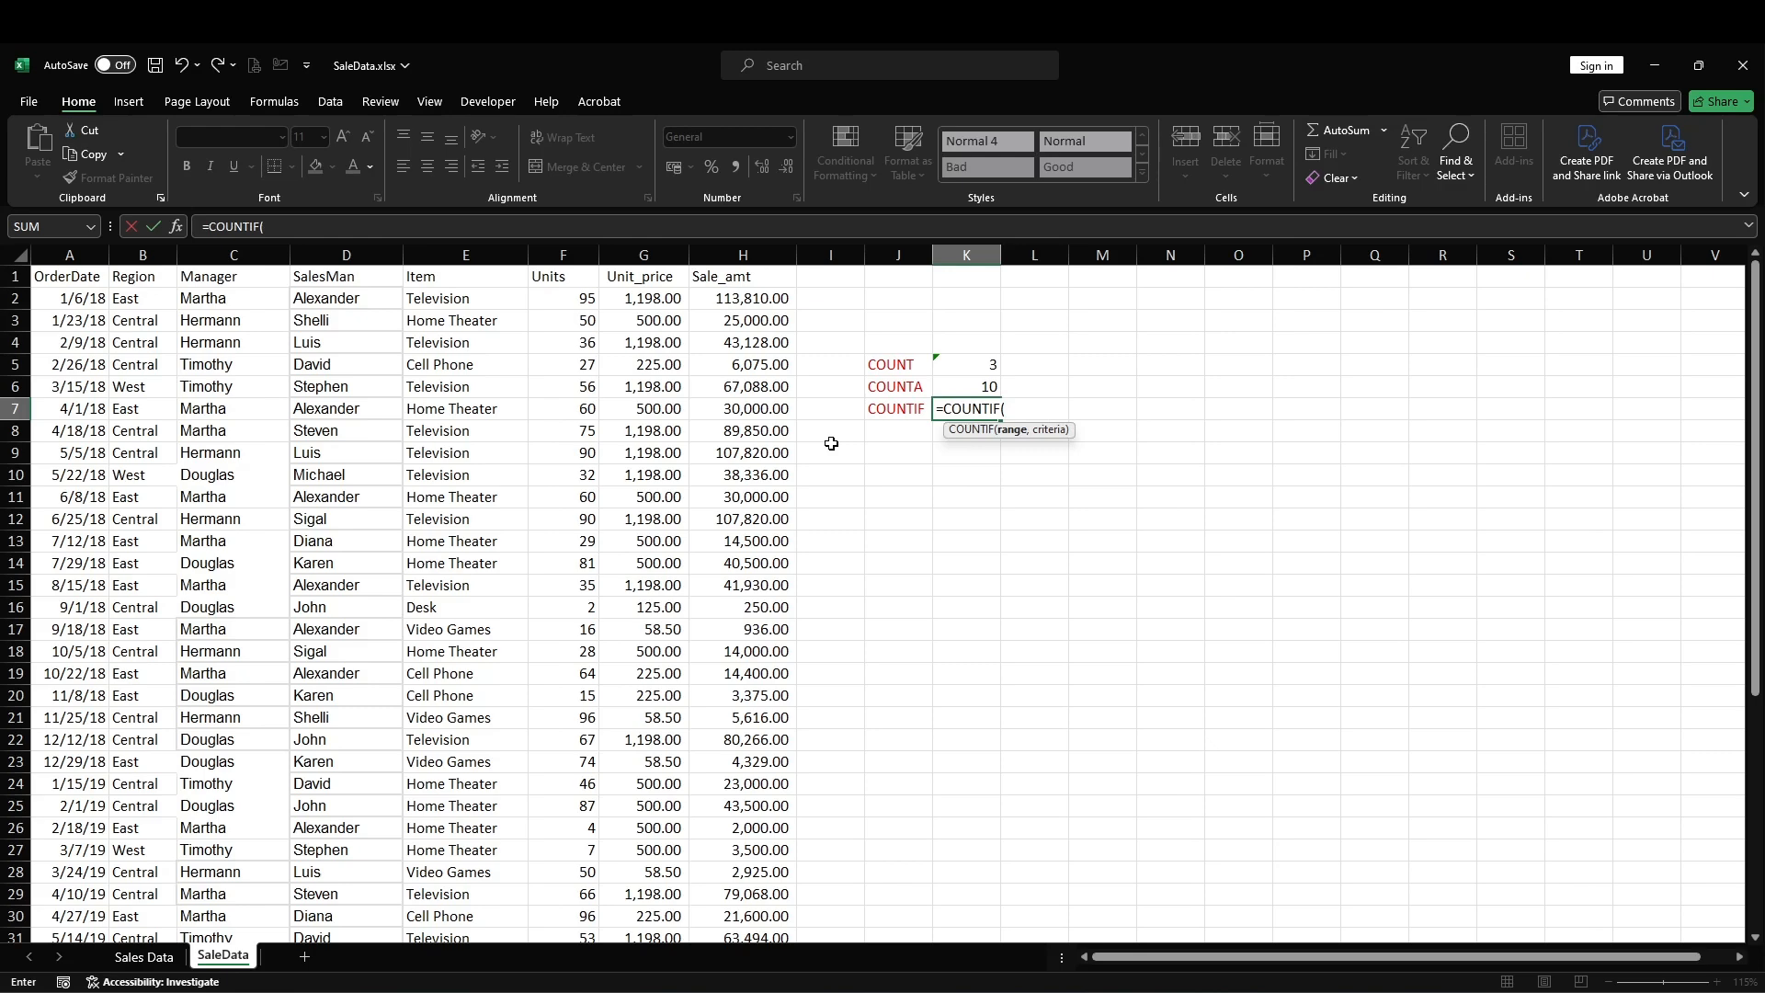
pyautogui.moveTo(448, 296); pyautogui.dragTo(474, 864)
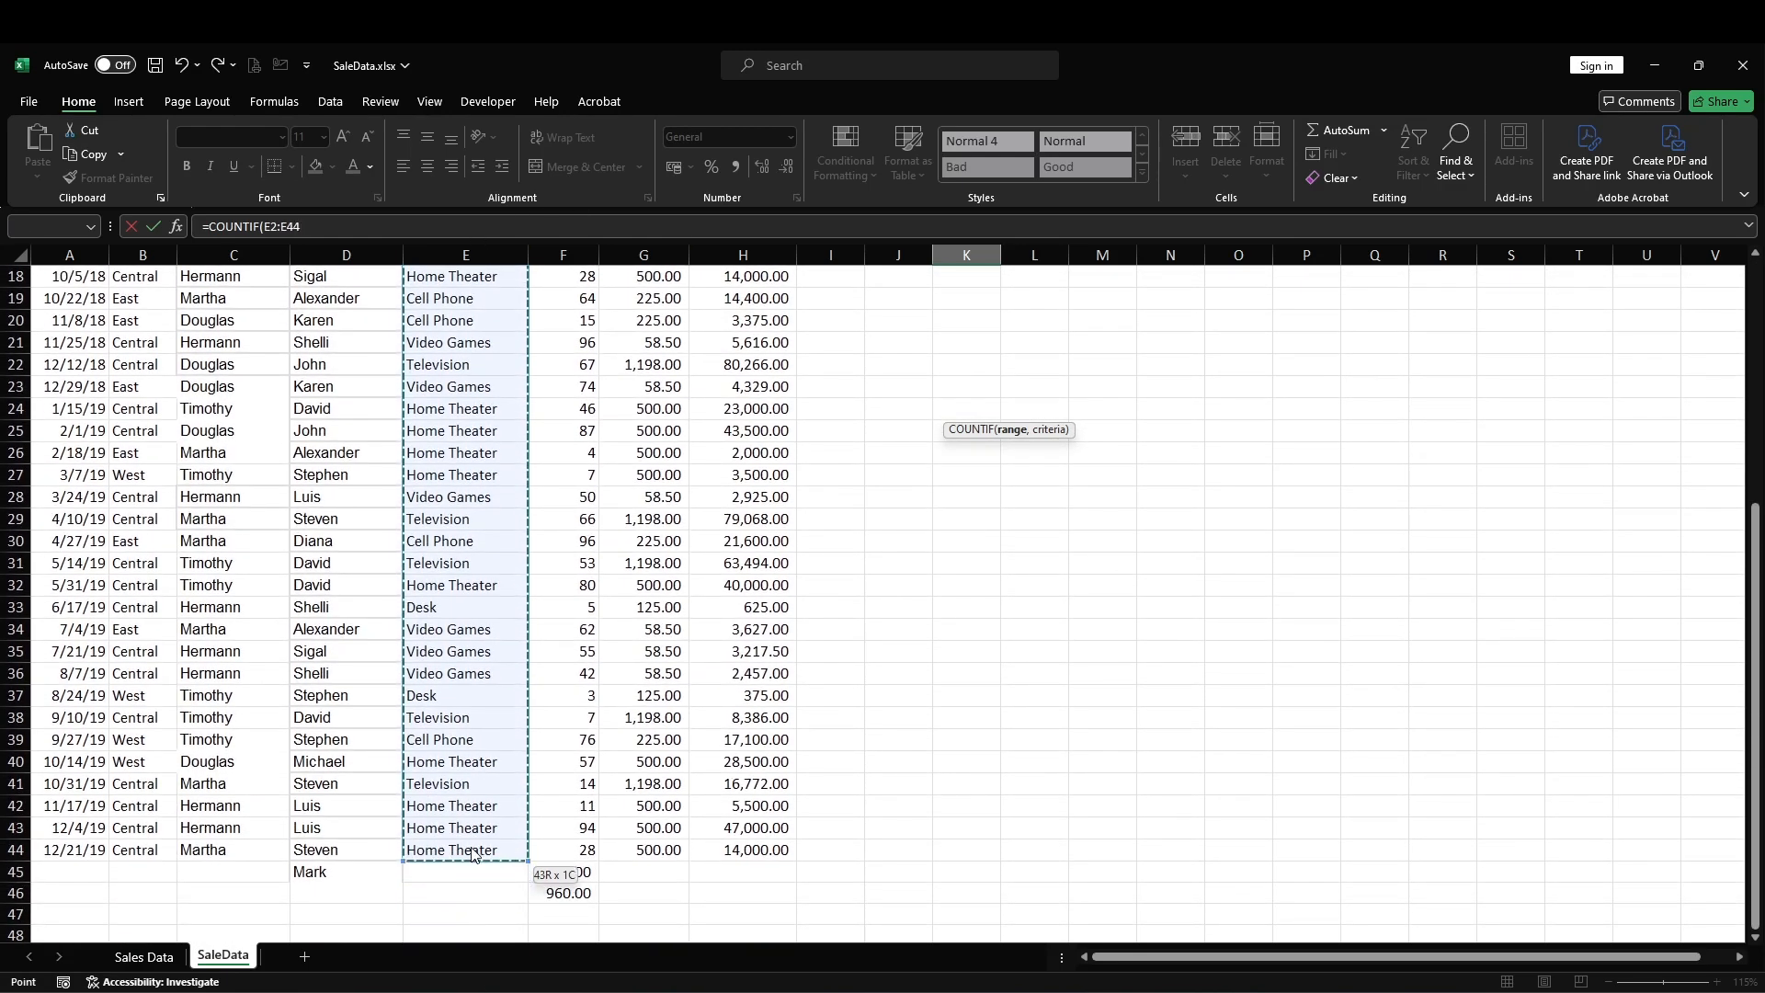
pyautogui.scroll(6, 942, 548)
pyautogui.write(',"Home Theater')
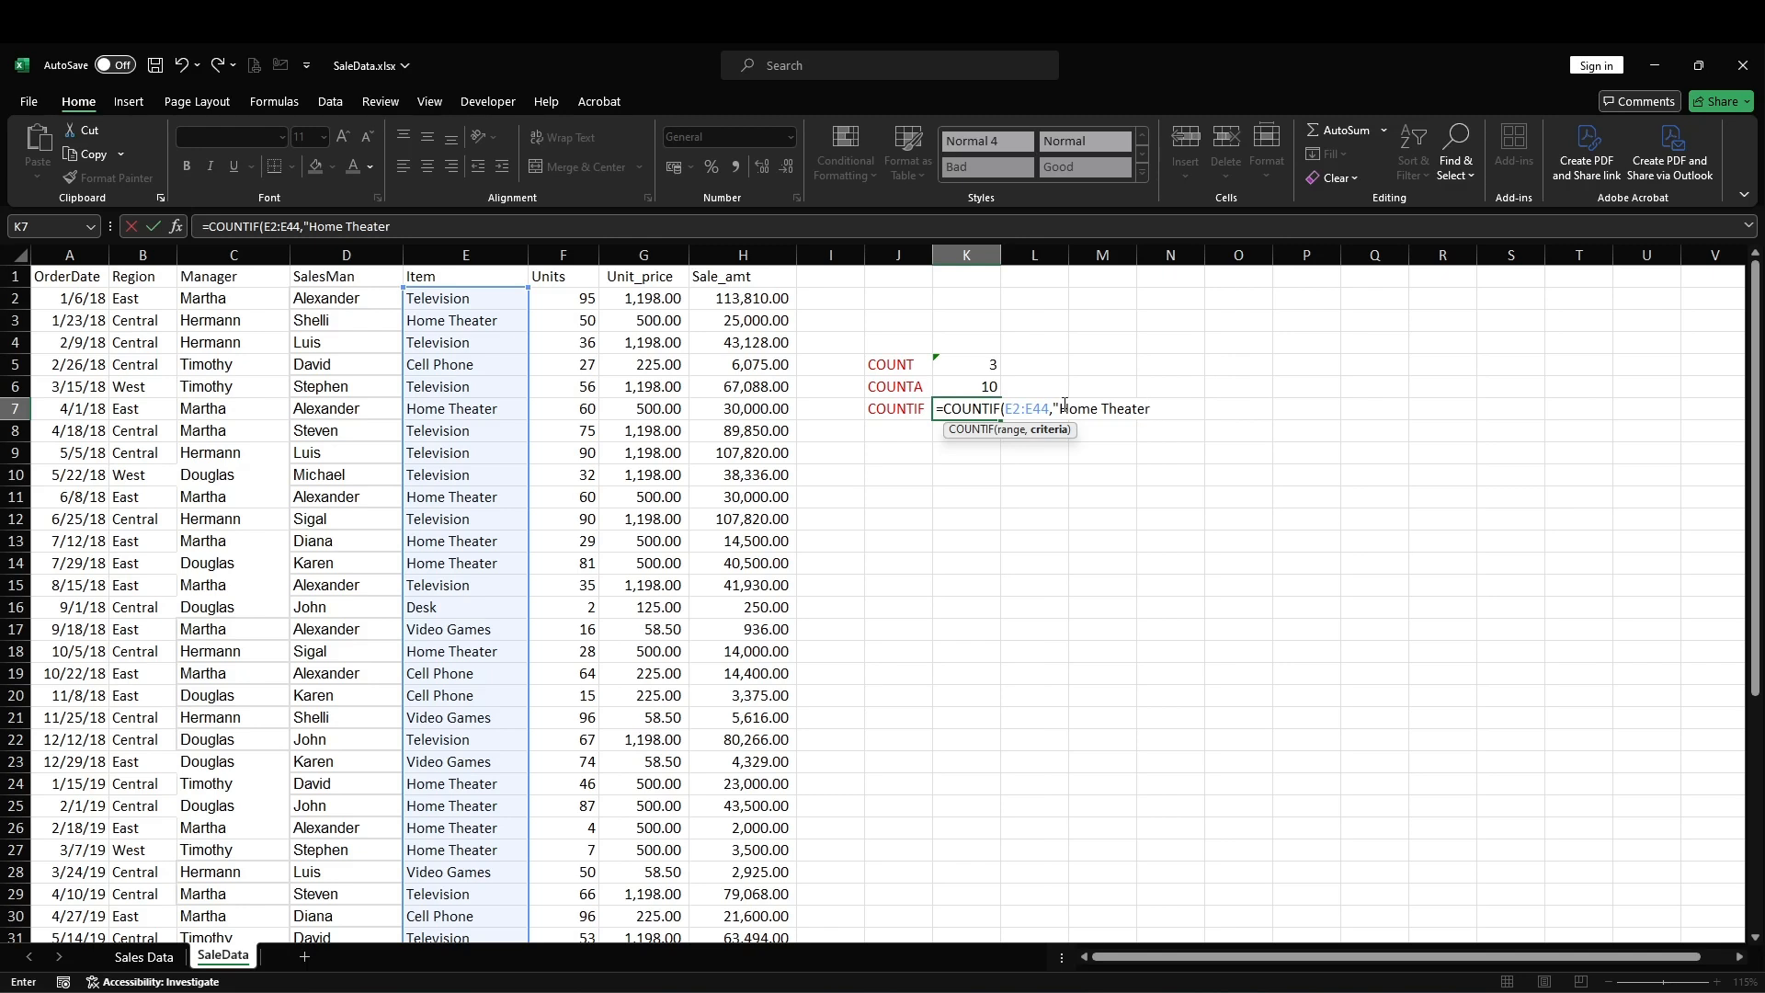
pyautogui.write(')')
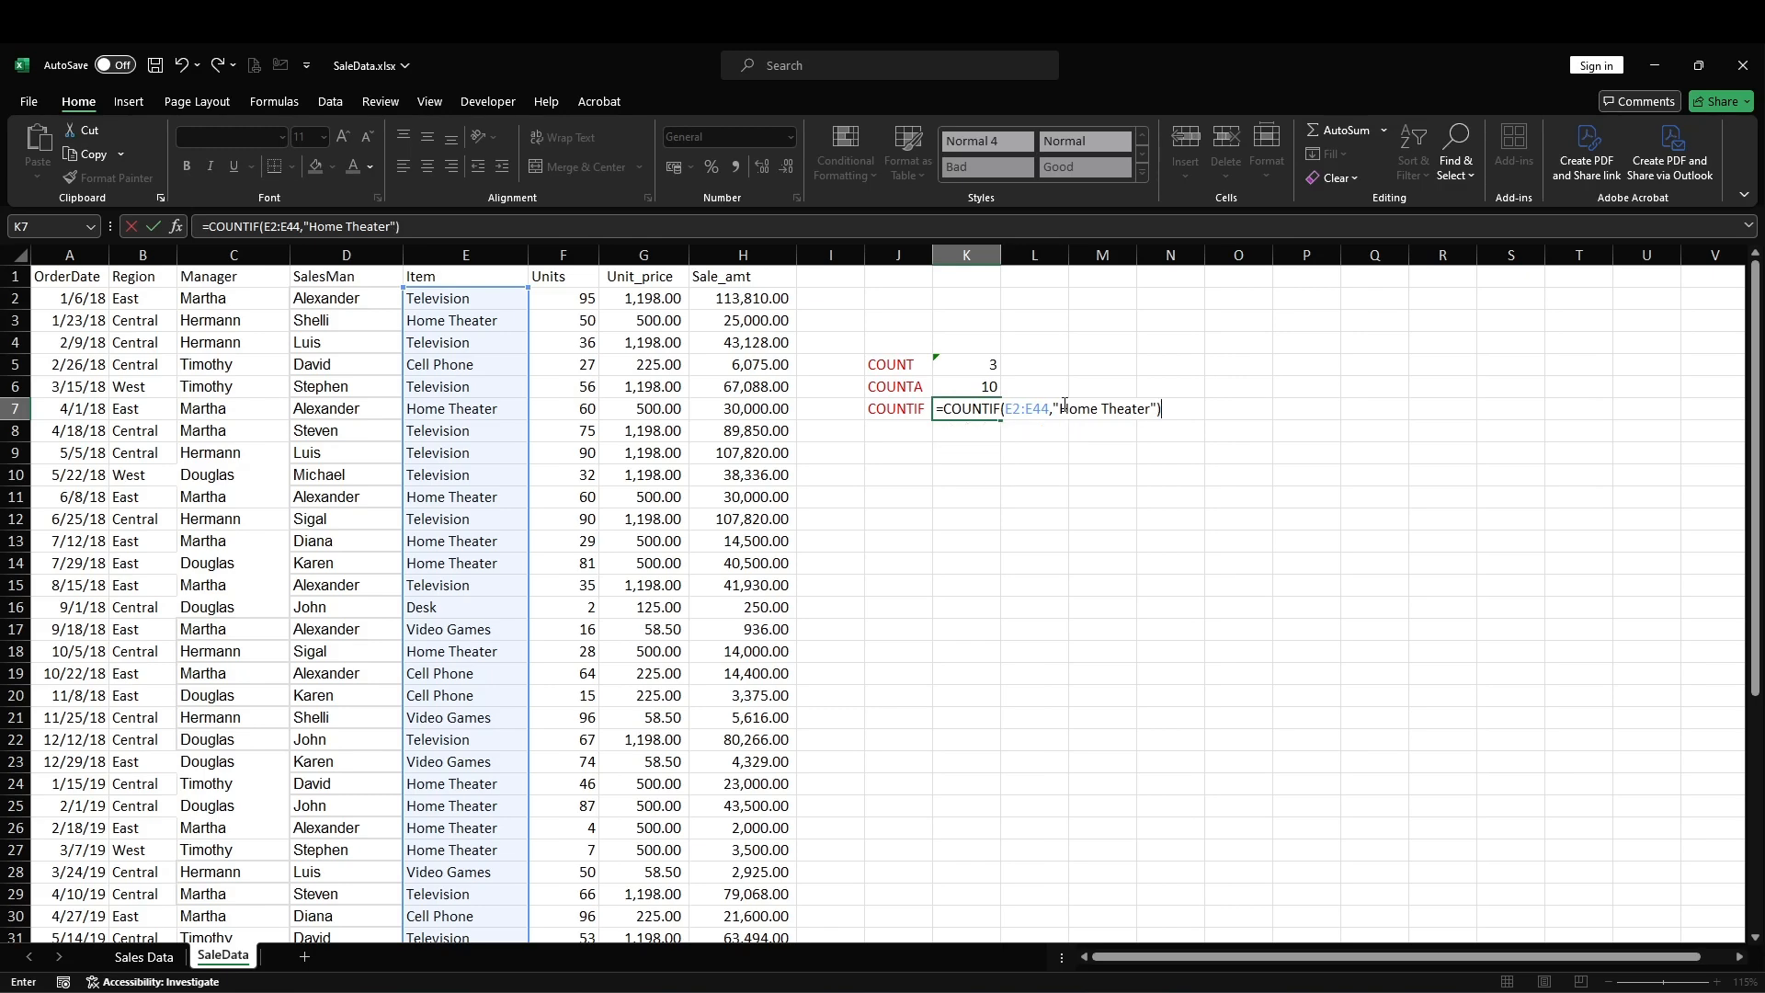
pyautogui.press('Return')
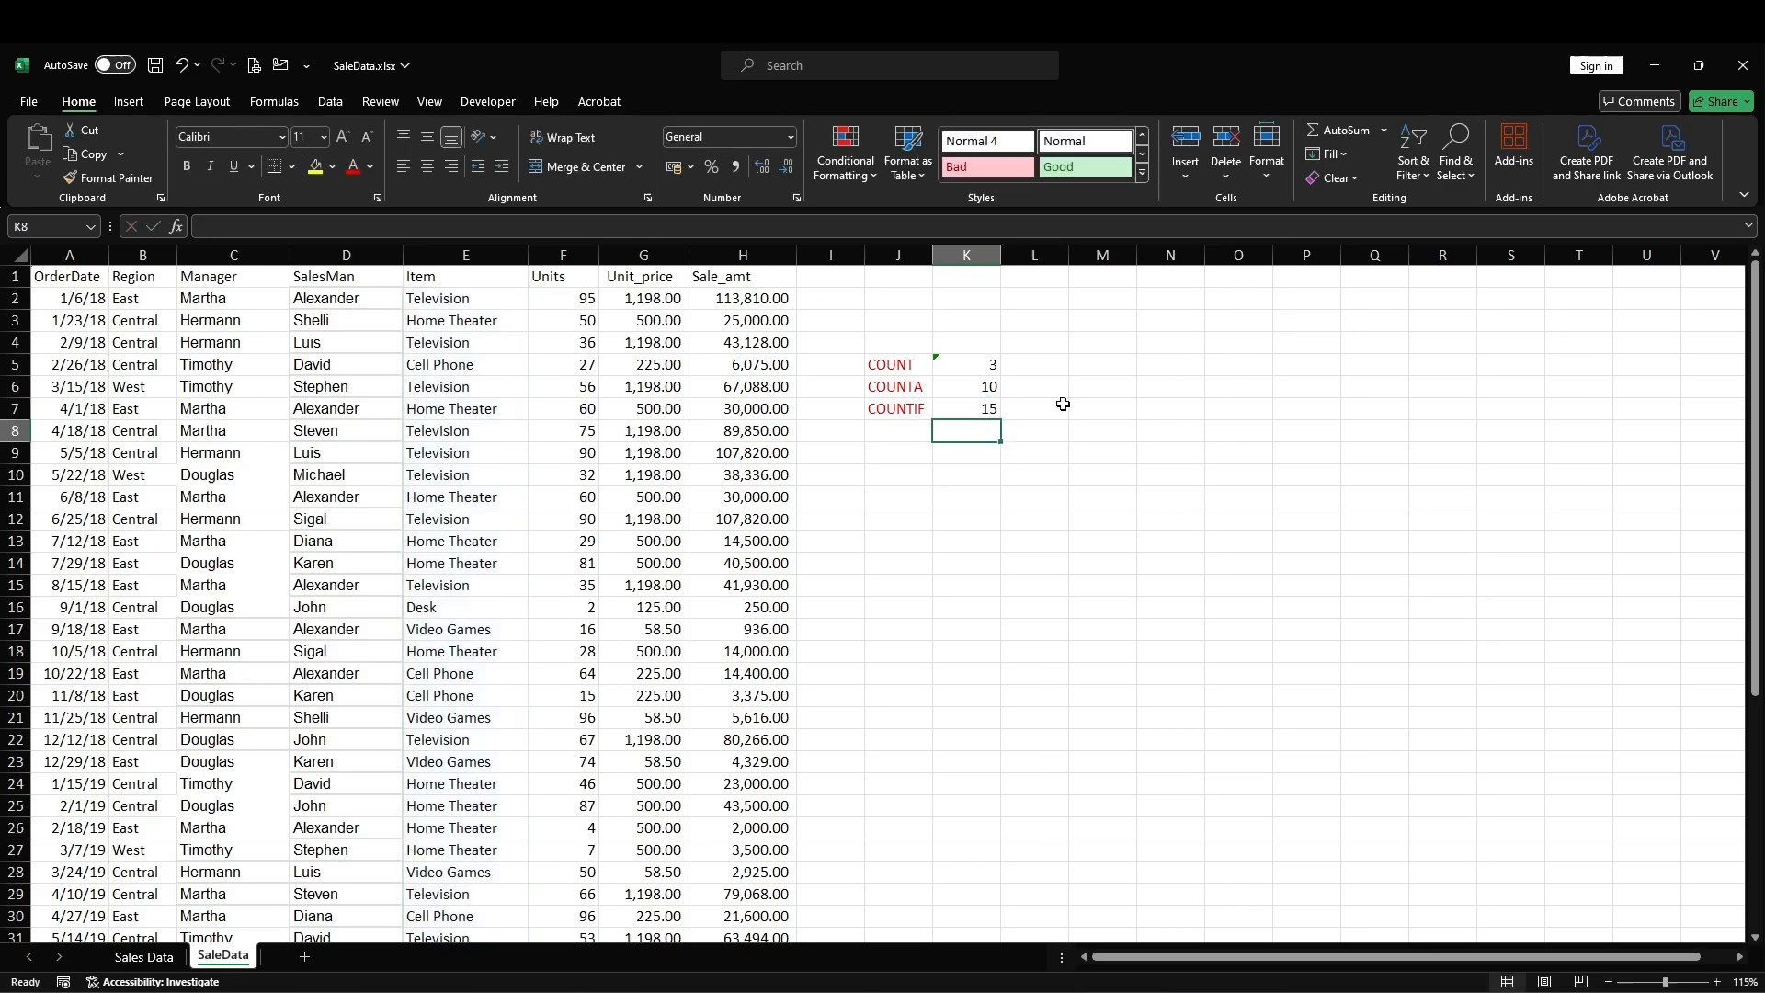
pyautogui.scroll(-5, 924, 697)
pyautogui.scroll(5, 924, 697)
pyautogui.click(967, 504)
pyautogui.click(957, 473)
# Step: Begin a COUNTIF formula in cell K9 with the Sale_amt range H2:H44
pyautogui.click(981, 455)
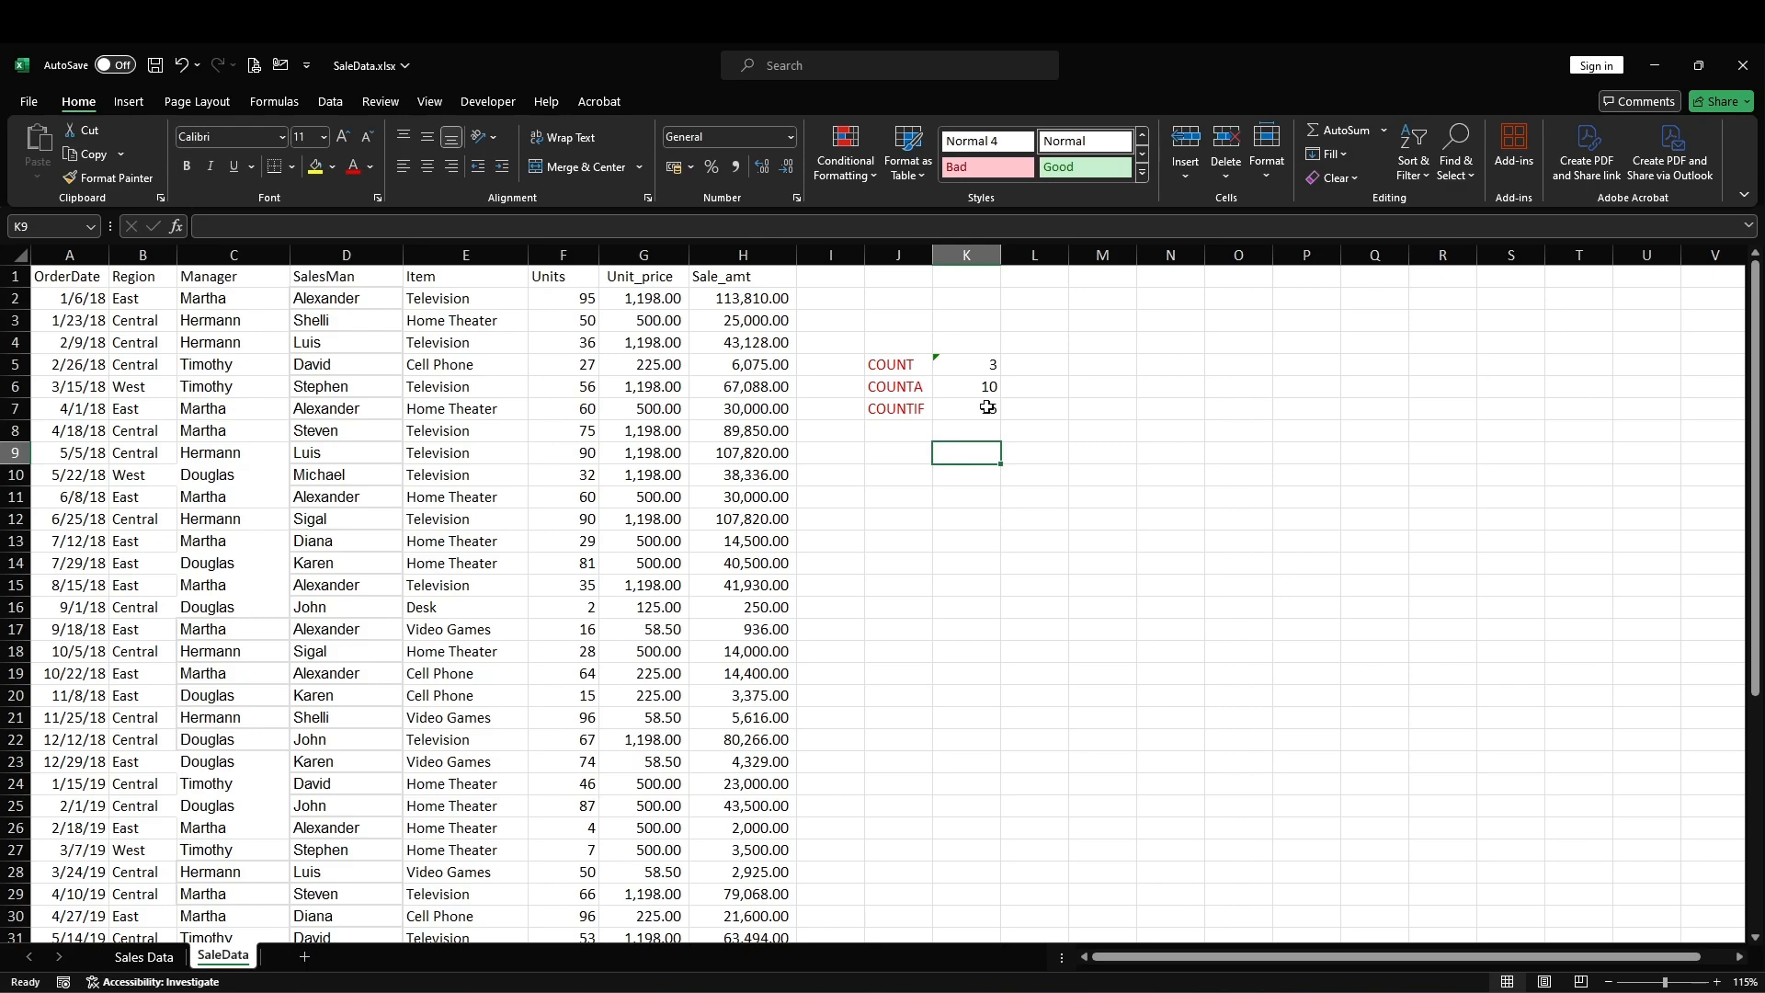
pyautogui.write('=CCOUNT')
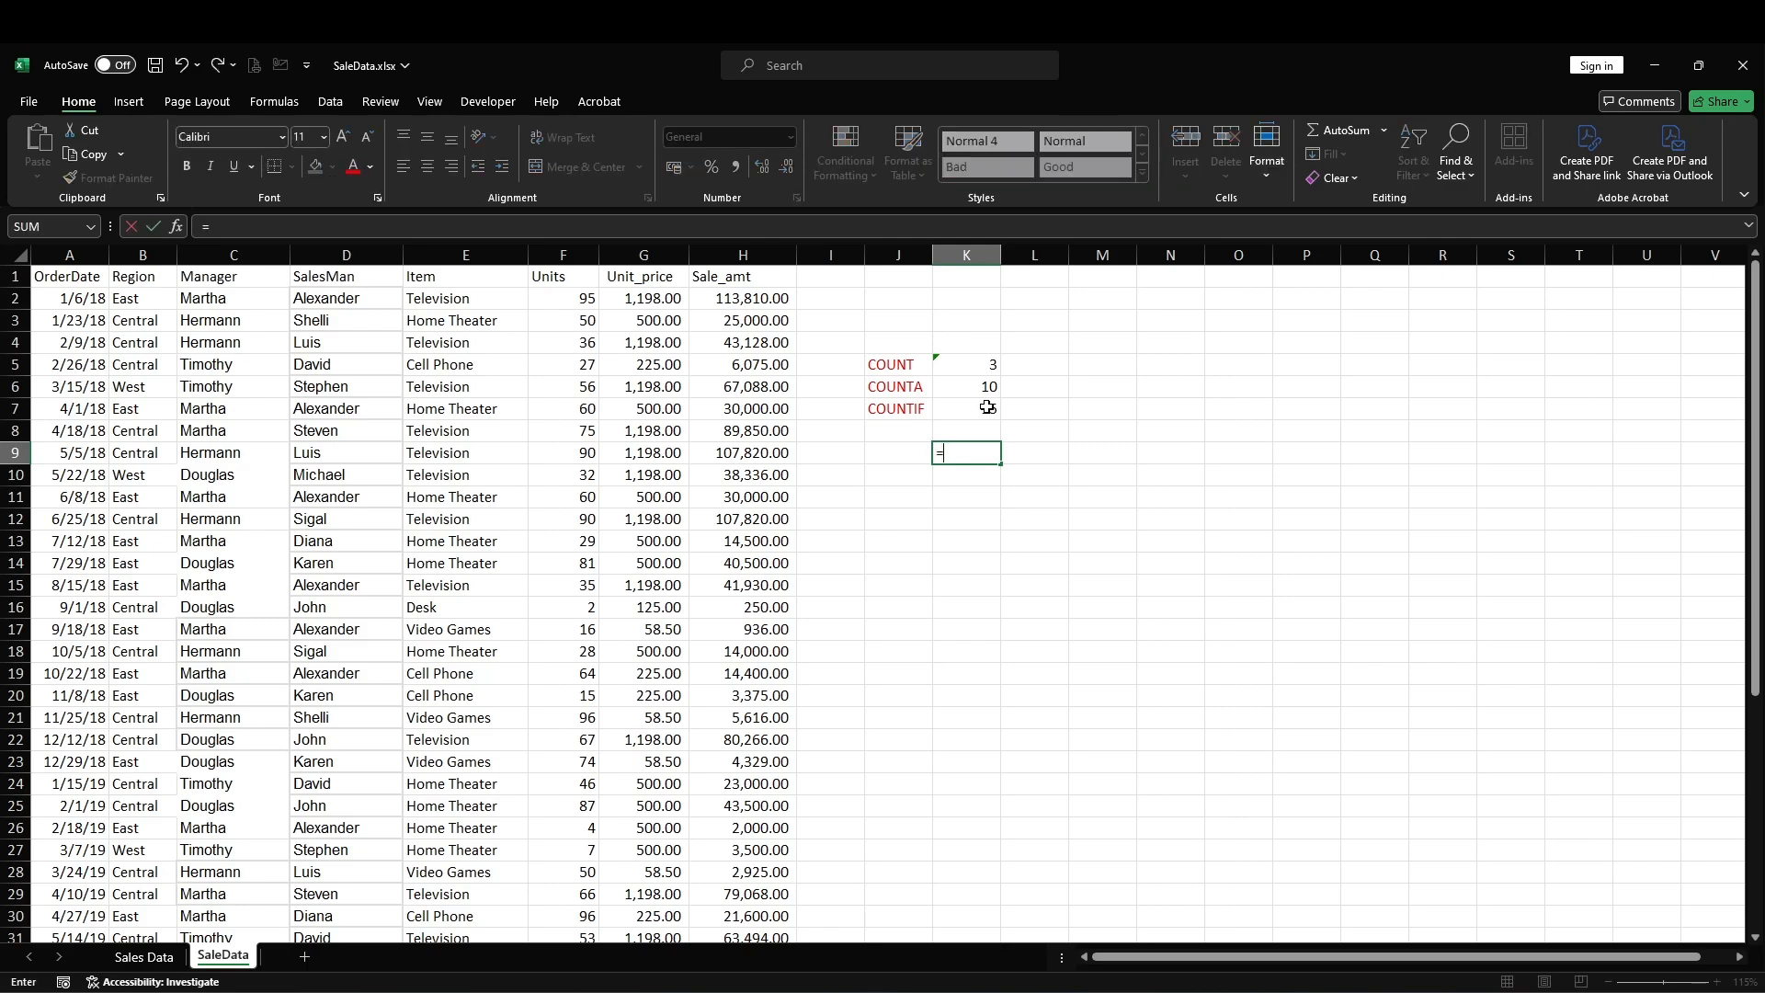
pyautogui.press('BackSpace')
pyautogui.press('BackSpace')
pyautogui.press('BackSpace')
pyautogui.press('BackSpace')
pyautogui.press('BackSpace')
pyautogui.write('OU')
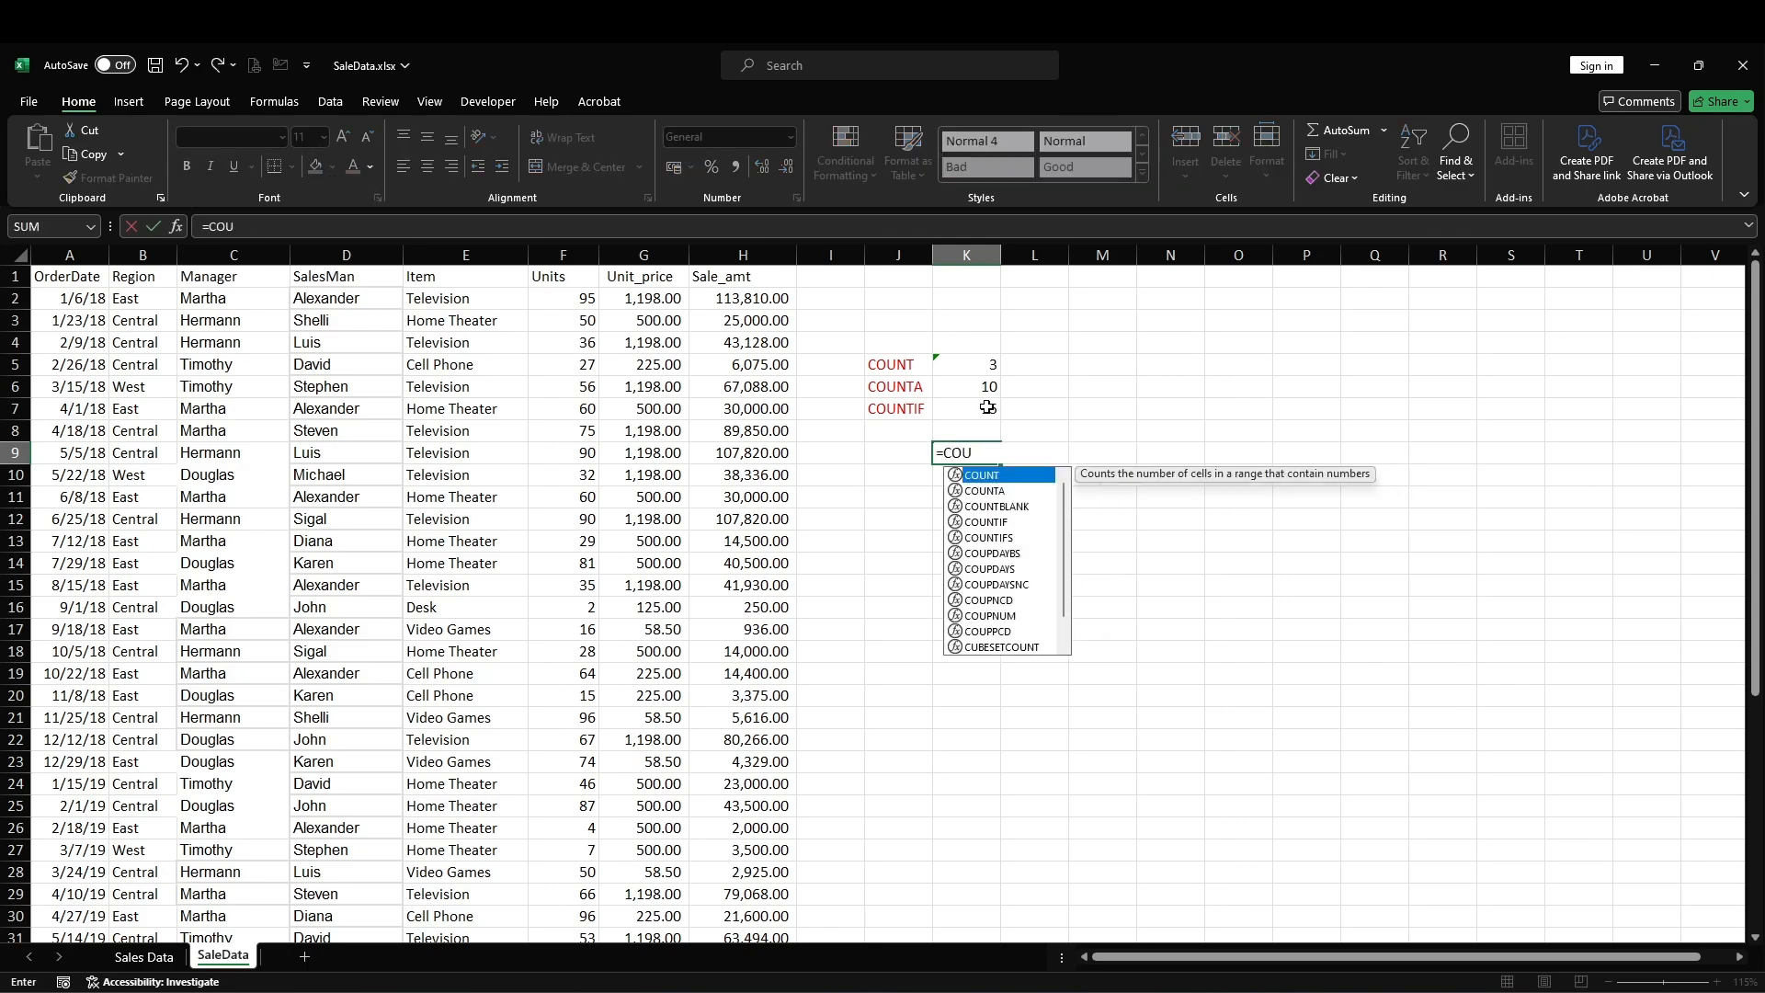
pyautogui.write('NTIF(')
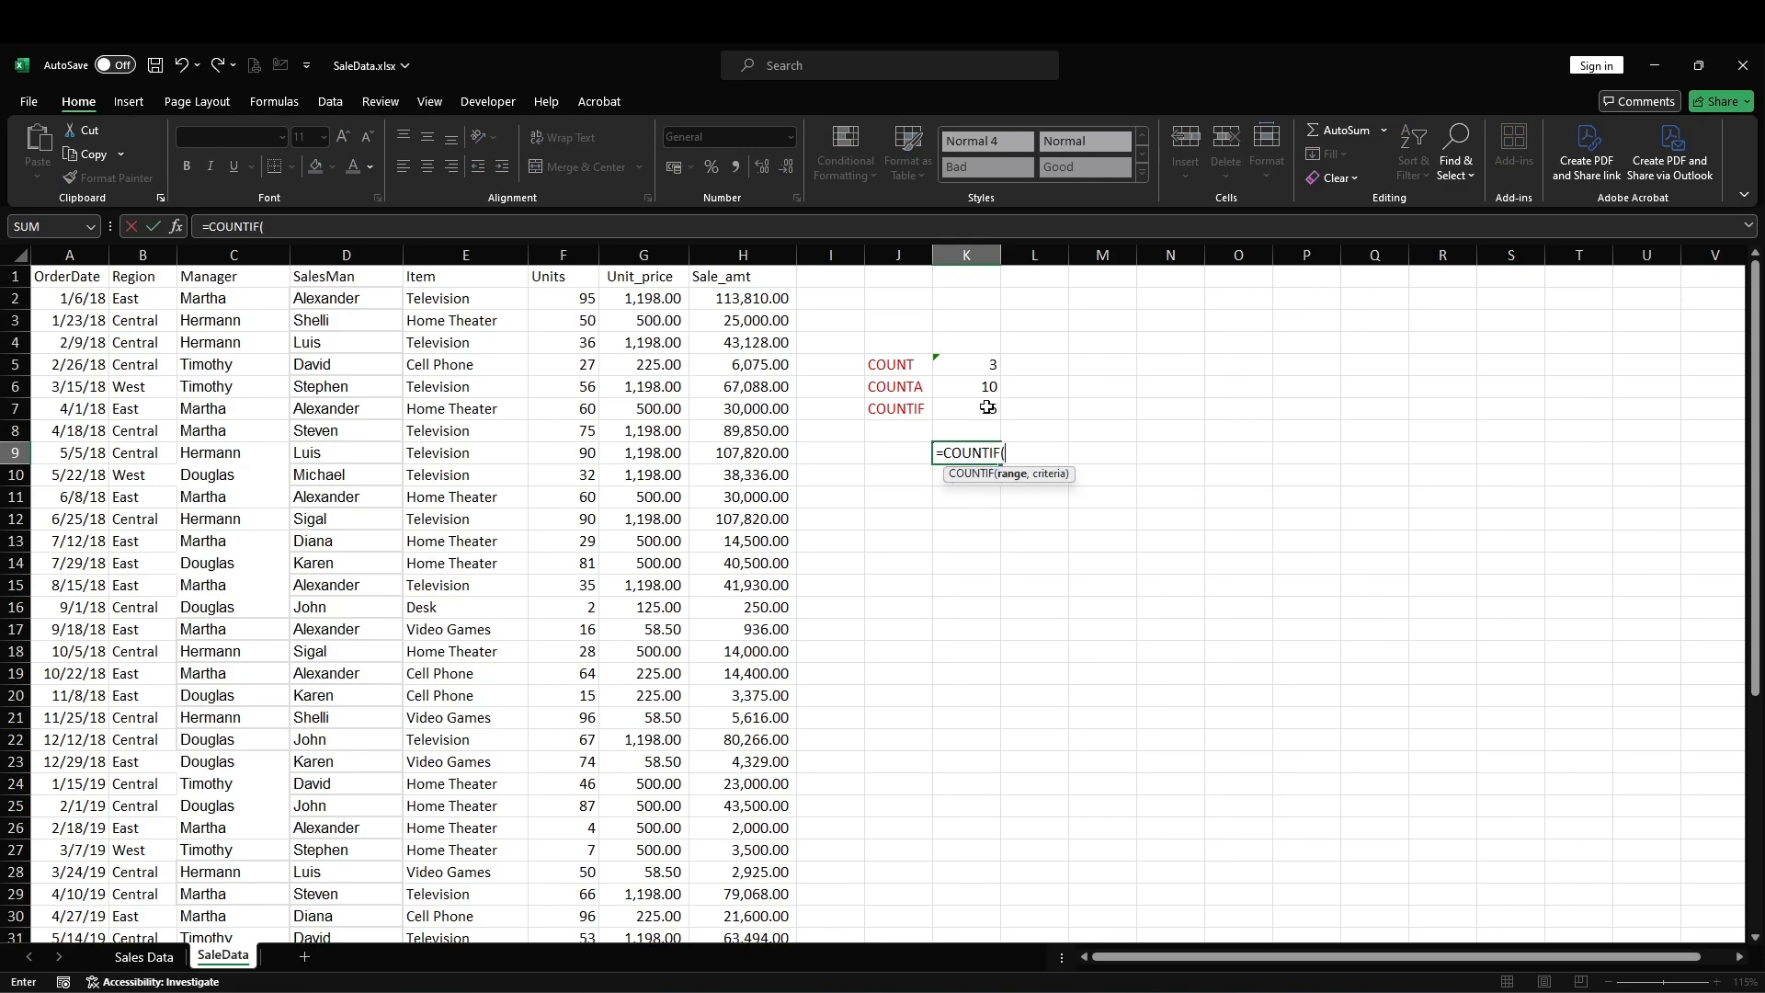
pyautogui.moveTo(754, 295); pyautogui.dragTo(765, 855)
pyautogui.scroll(6, 899, 498)
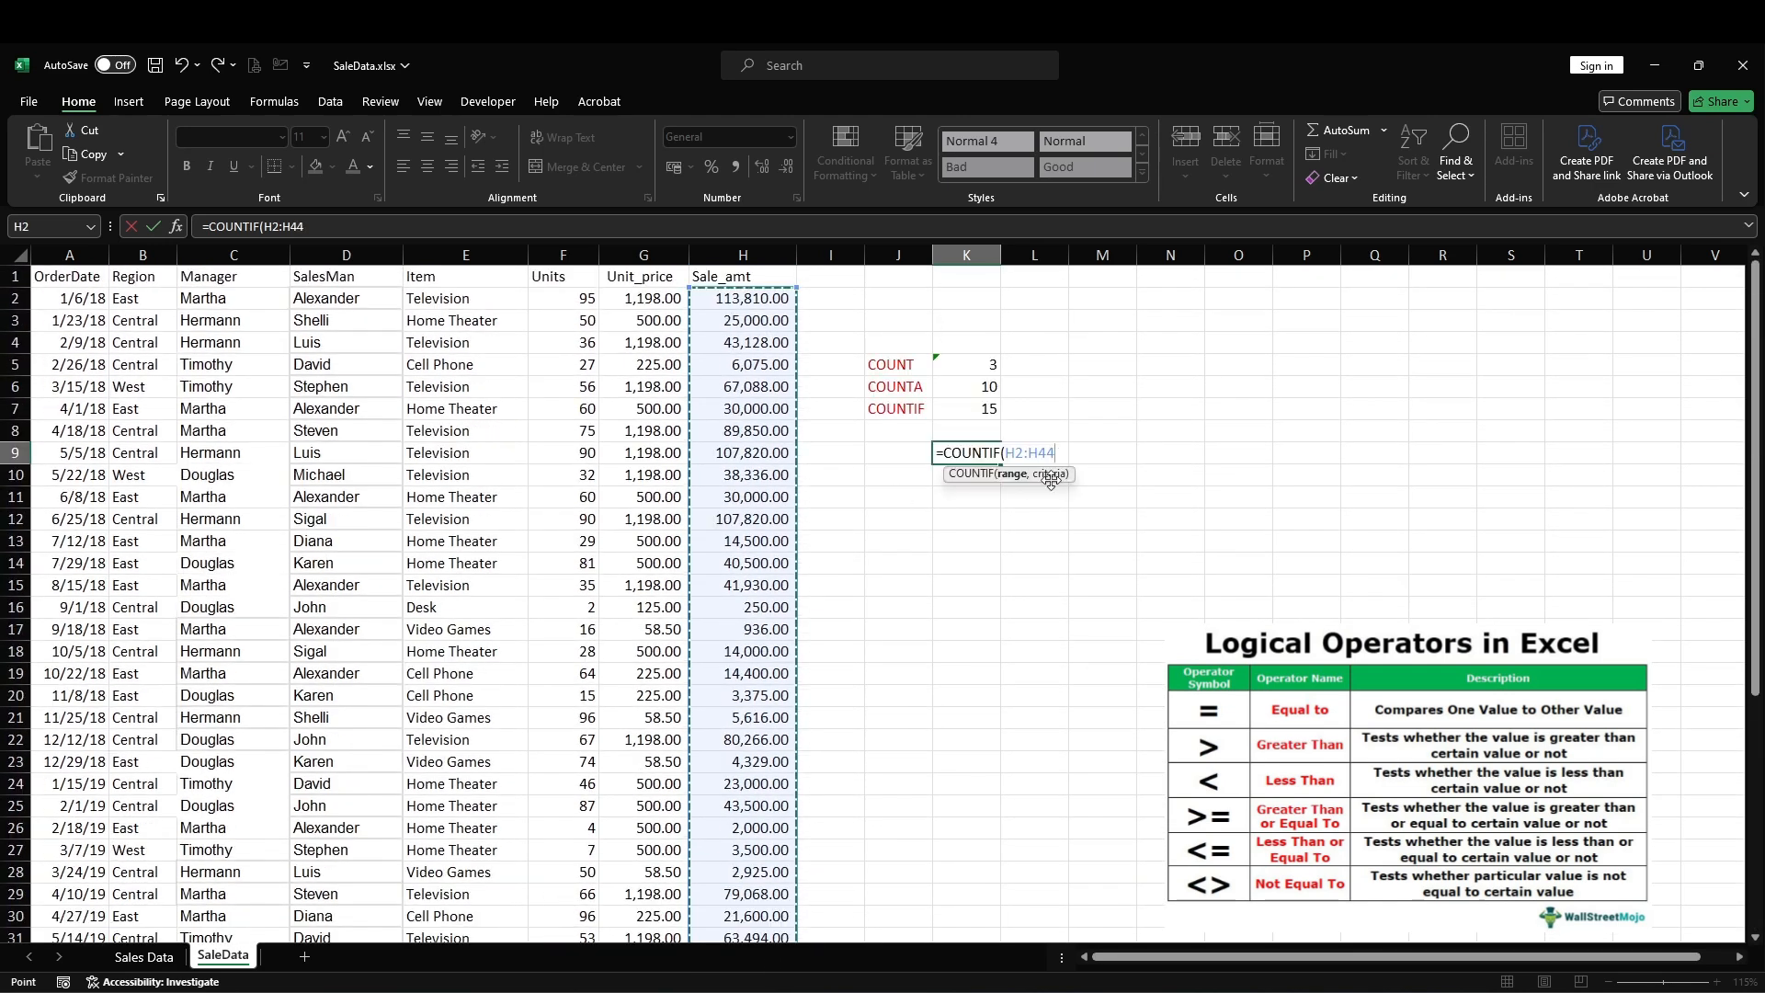
# Step: Enter ">50000 as the criteria of the K9 COUNTIF formula and accept the proposed correction
pyautogui.write(',')
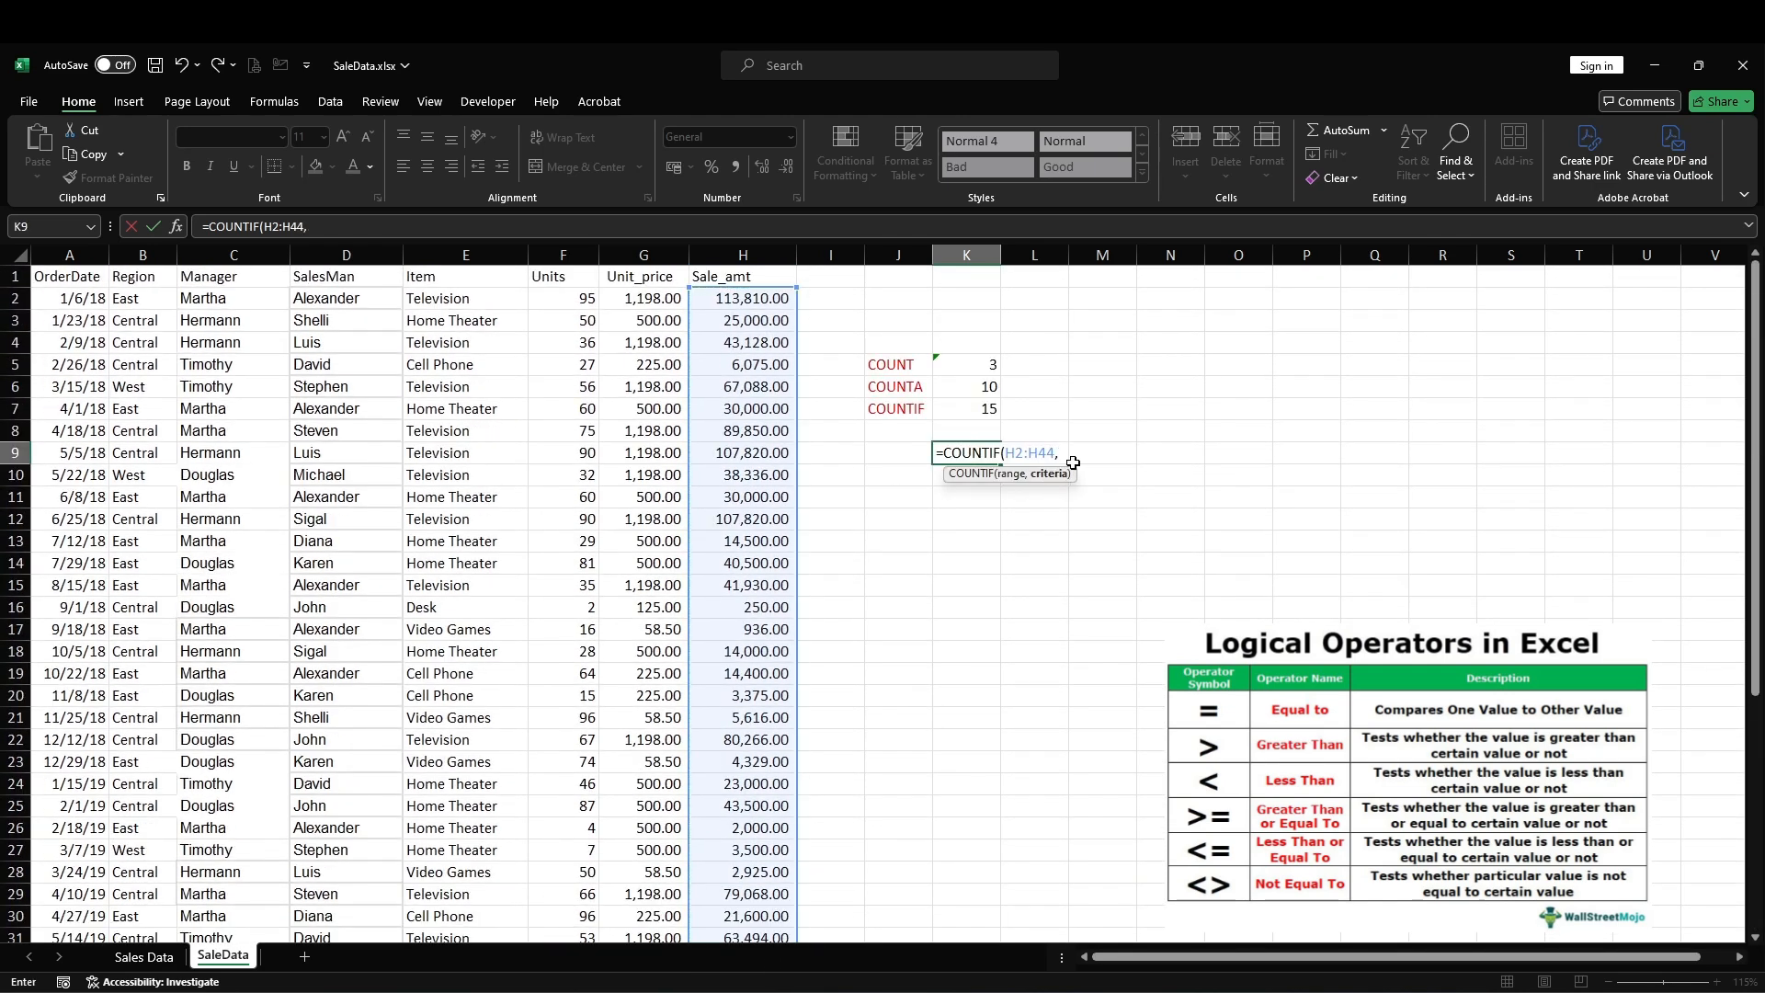
pyautogui.write('.">50000)')
pyautogui.press('Return')
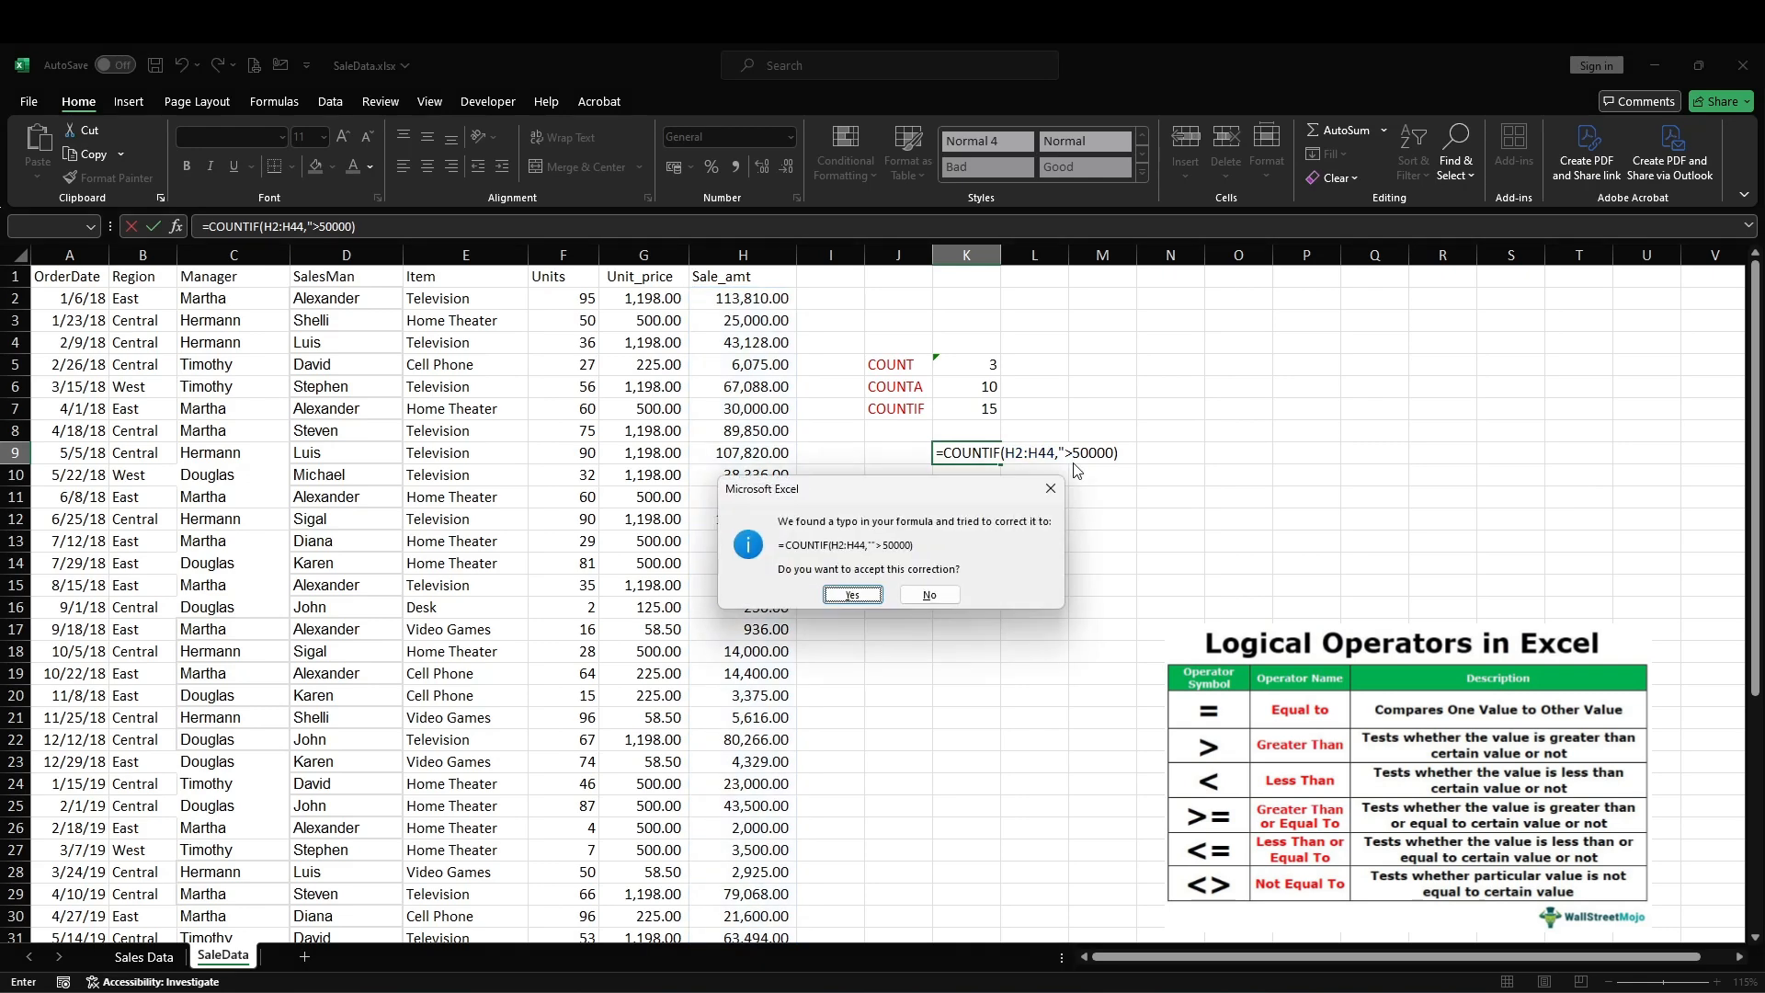
pyautogui.click(854, 595)
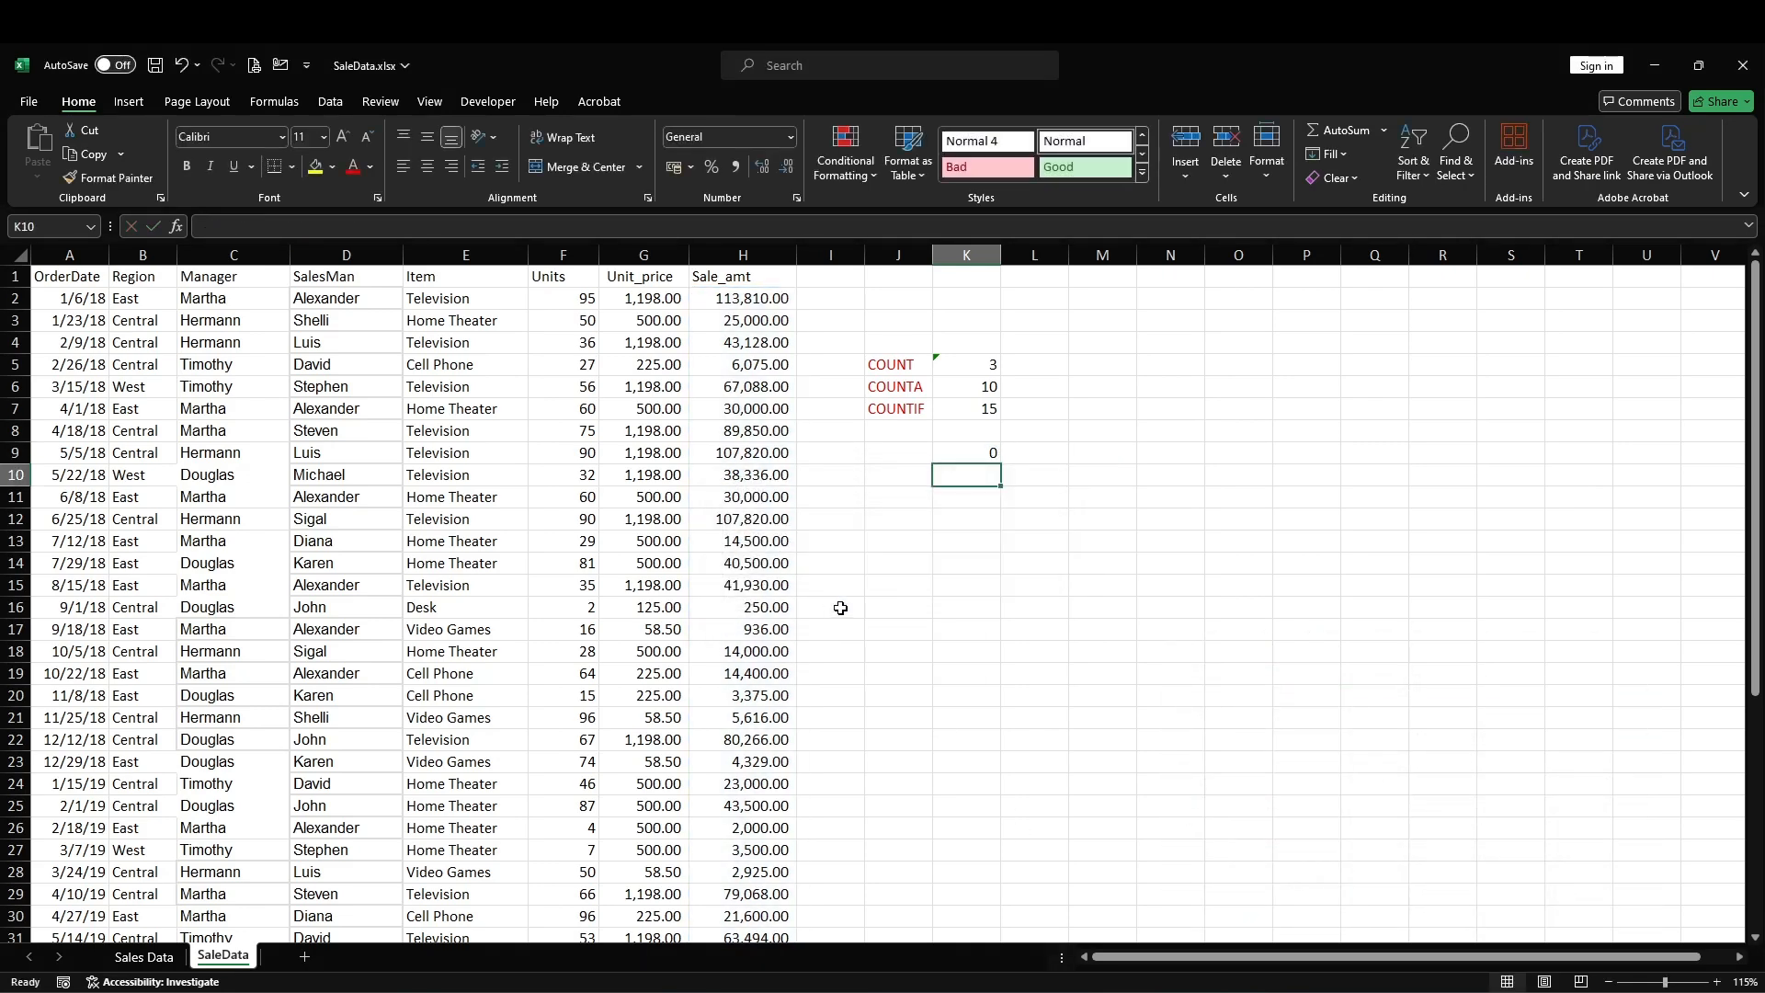
# Step: Correct the K9 COUNTIF formula so that the whole criteria reads ">50000" in quotation marks
pyautogui.doubleClick(984, 453)
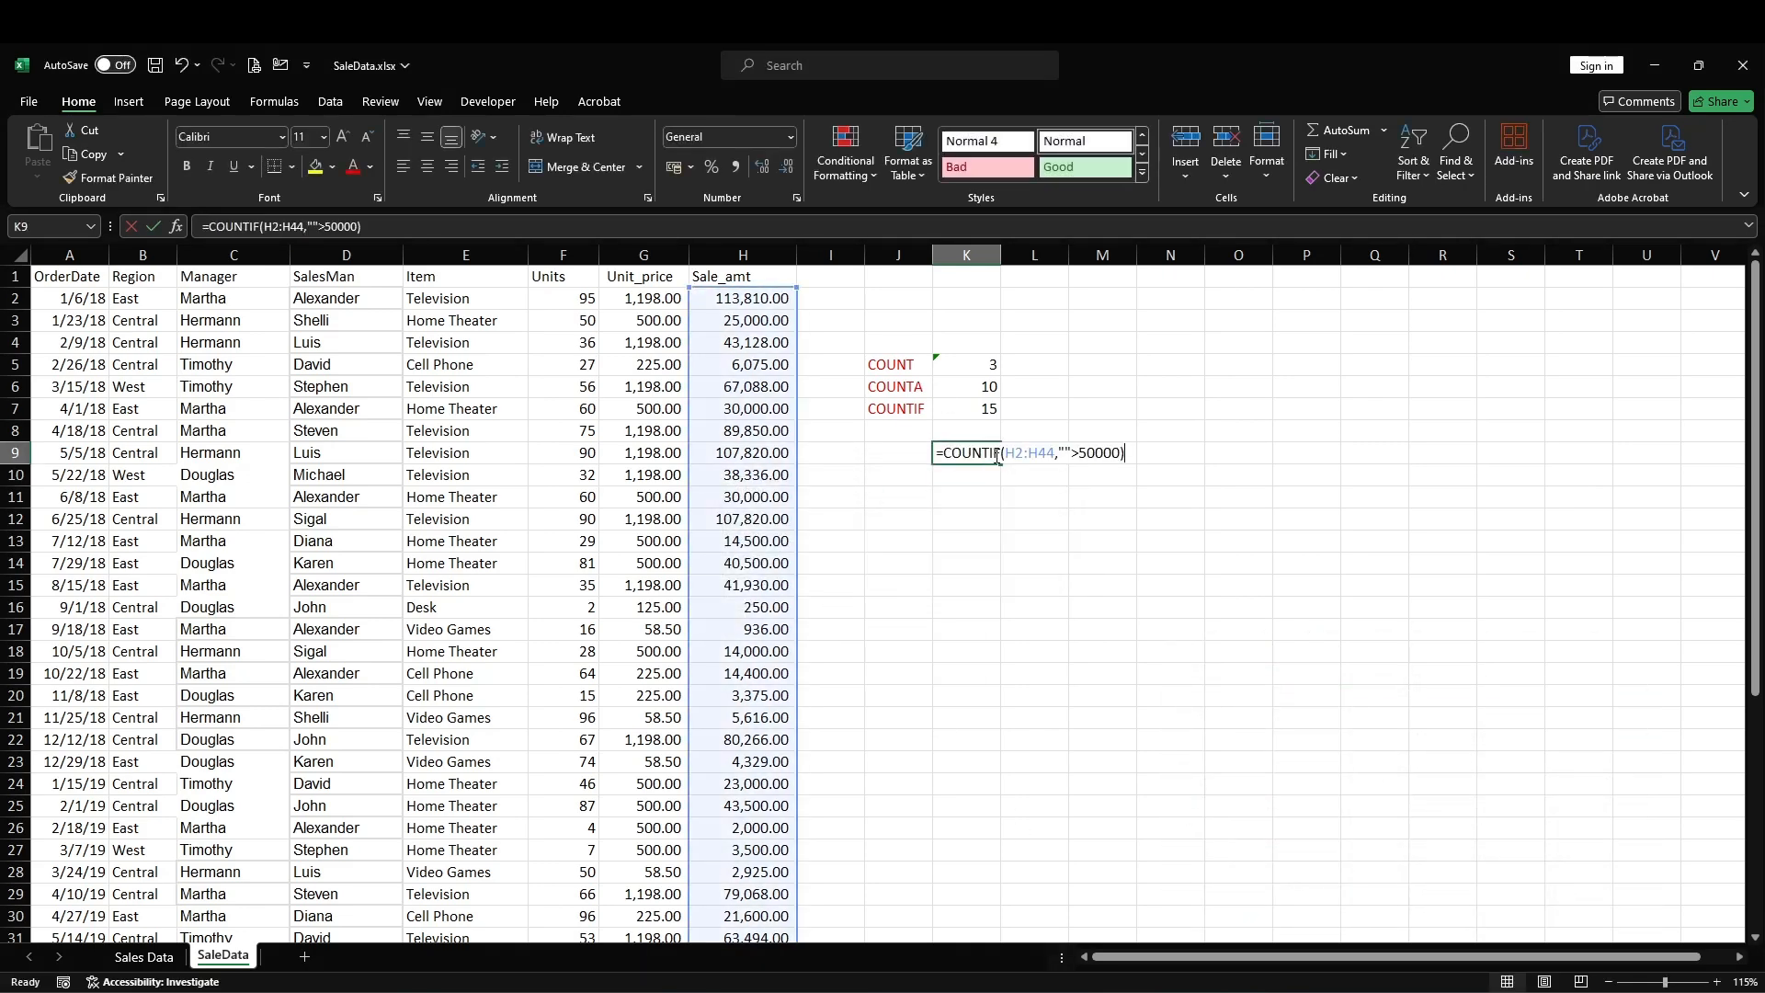
pyautogui.click(1079, 453)
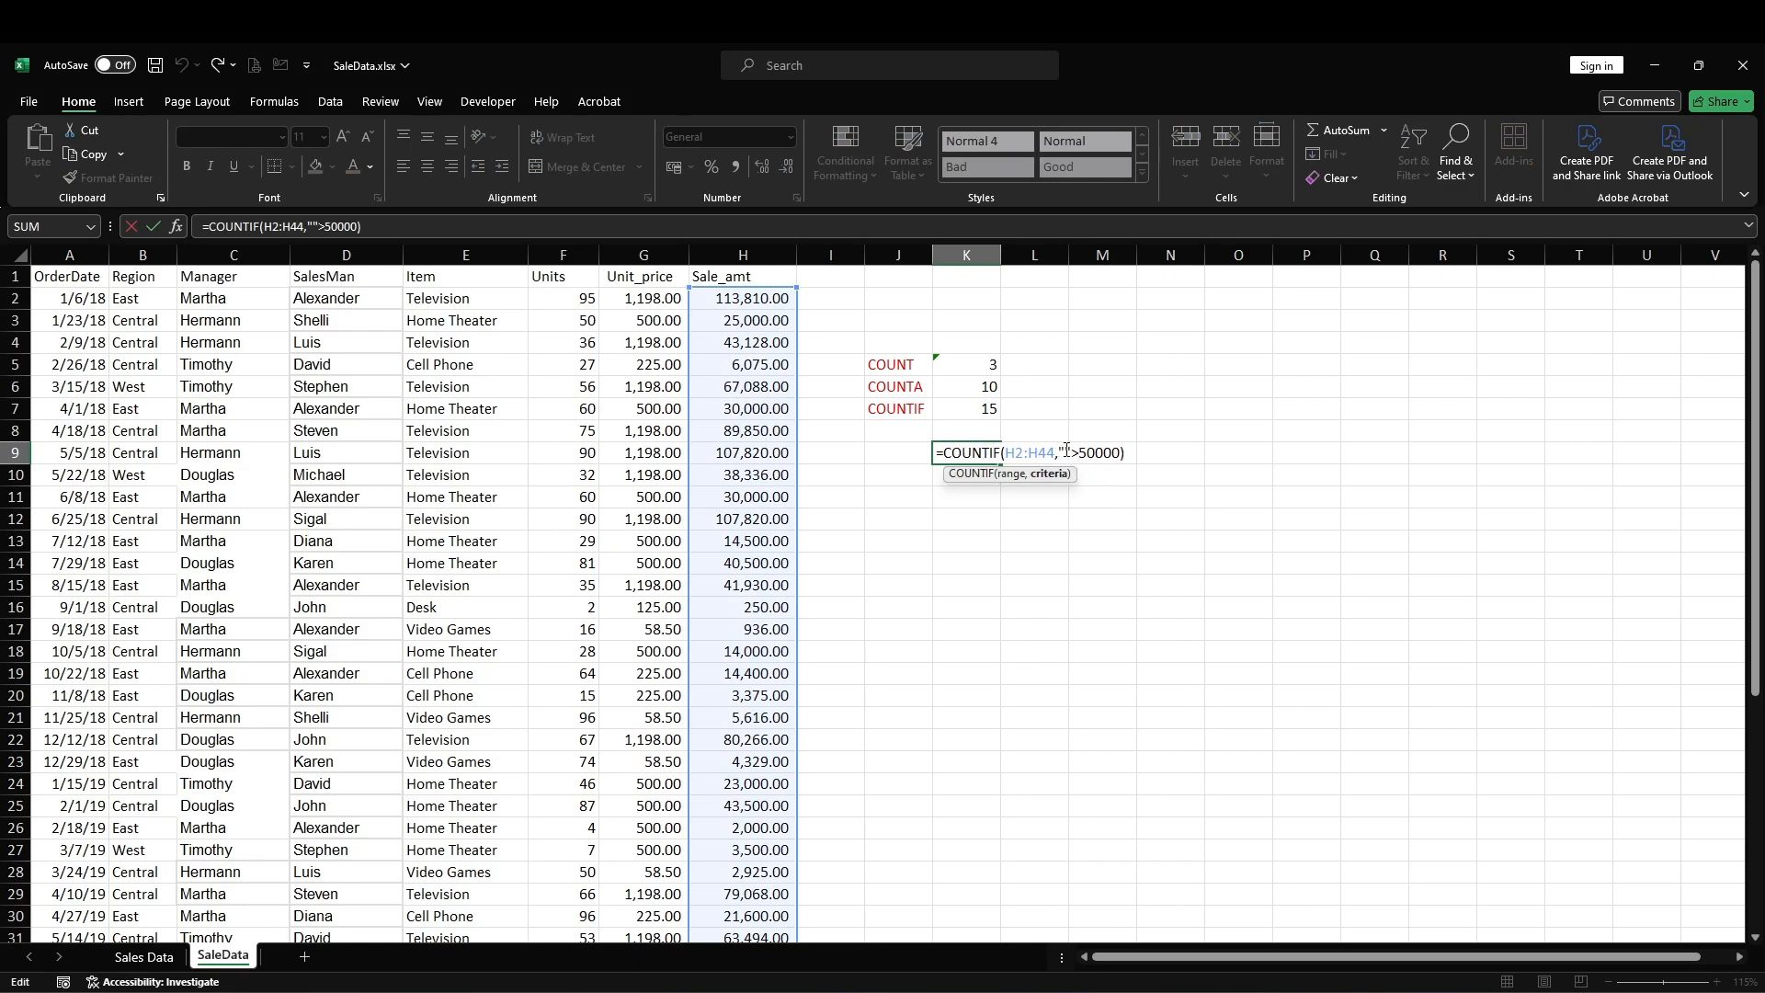
pyautogui.press('BackSpace')
pyautogui.press('BackSpace')
pyautogui.write('"')
pyautogui.press('Return')
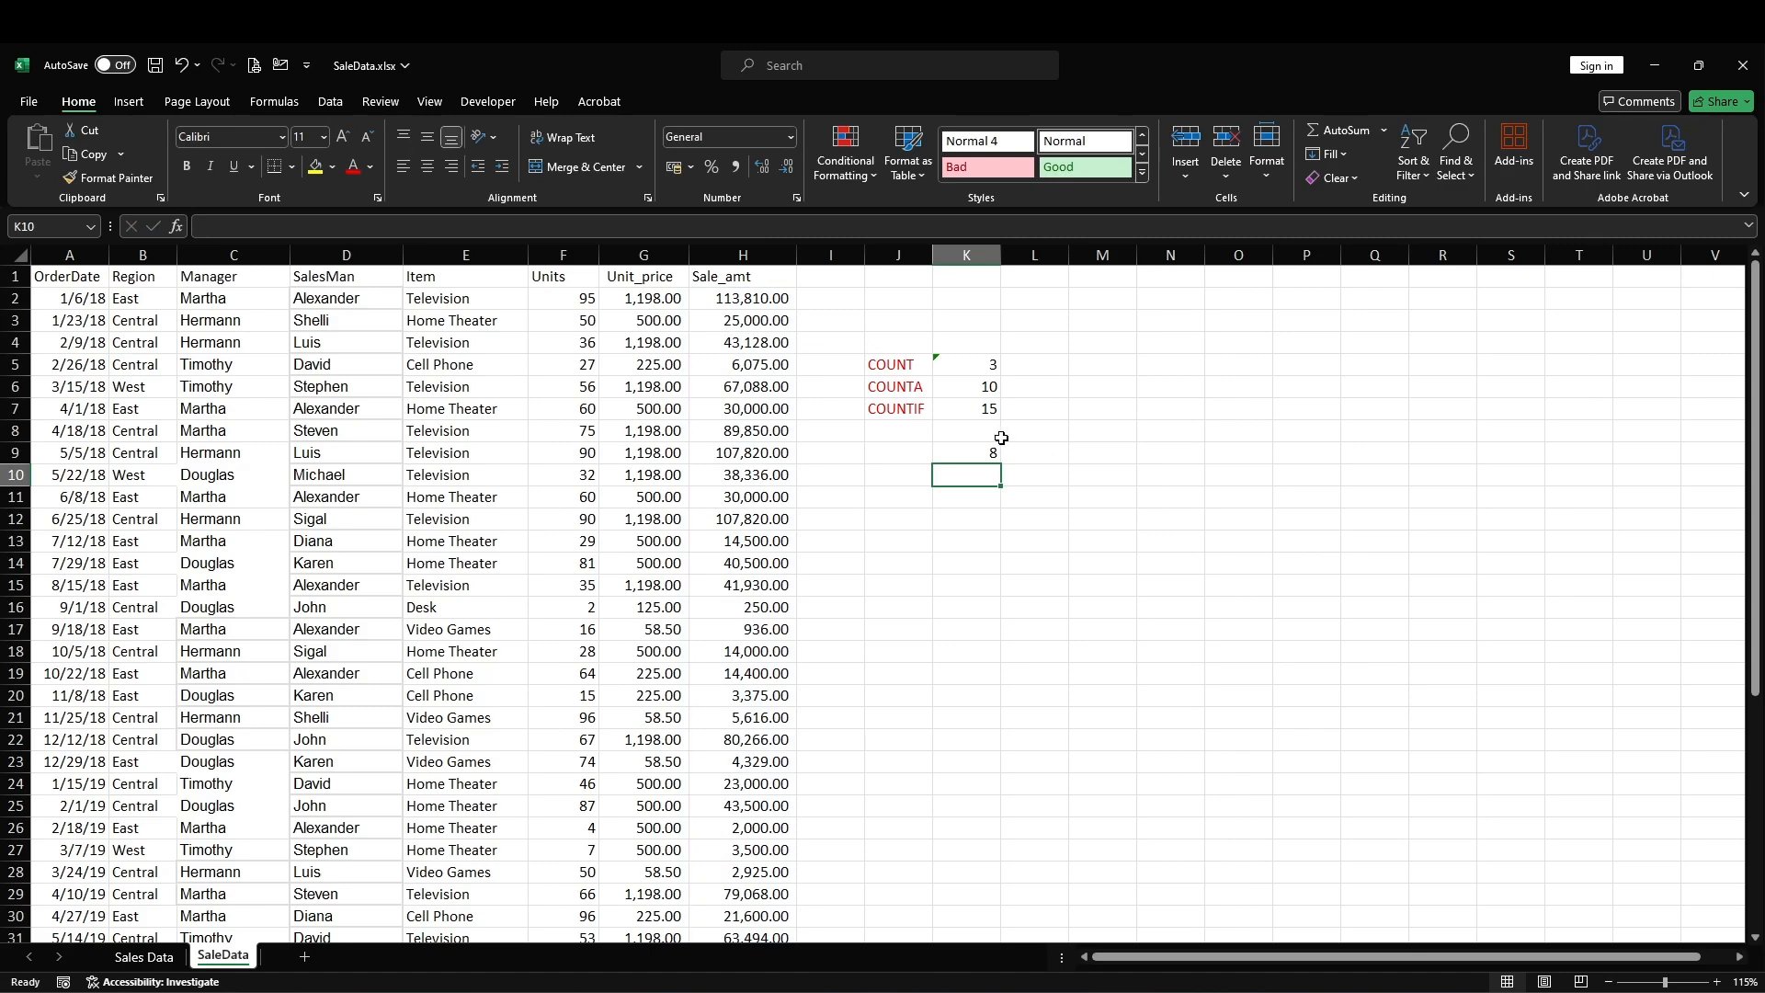
# Step: Examine the Sale_amt column for the individual amounts above 50000 to check the K9 count
pyautogui.scroll(-1, 750, 367)
pyautogui.scroll(1, 763, 363)
pyautogui.click(759, 301)
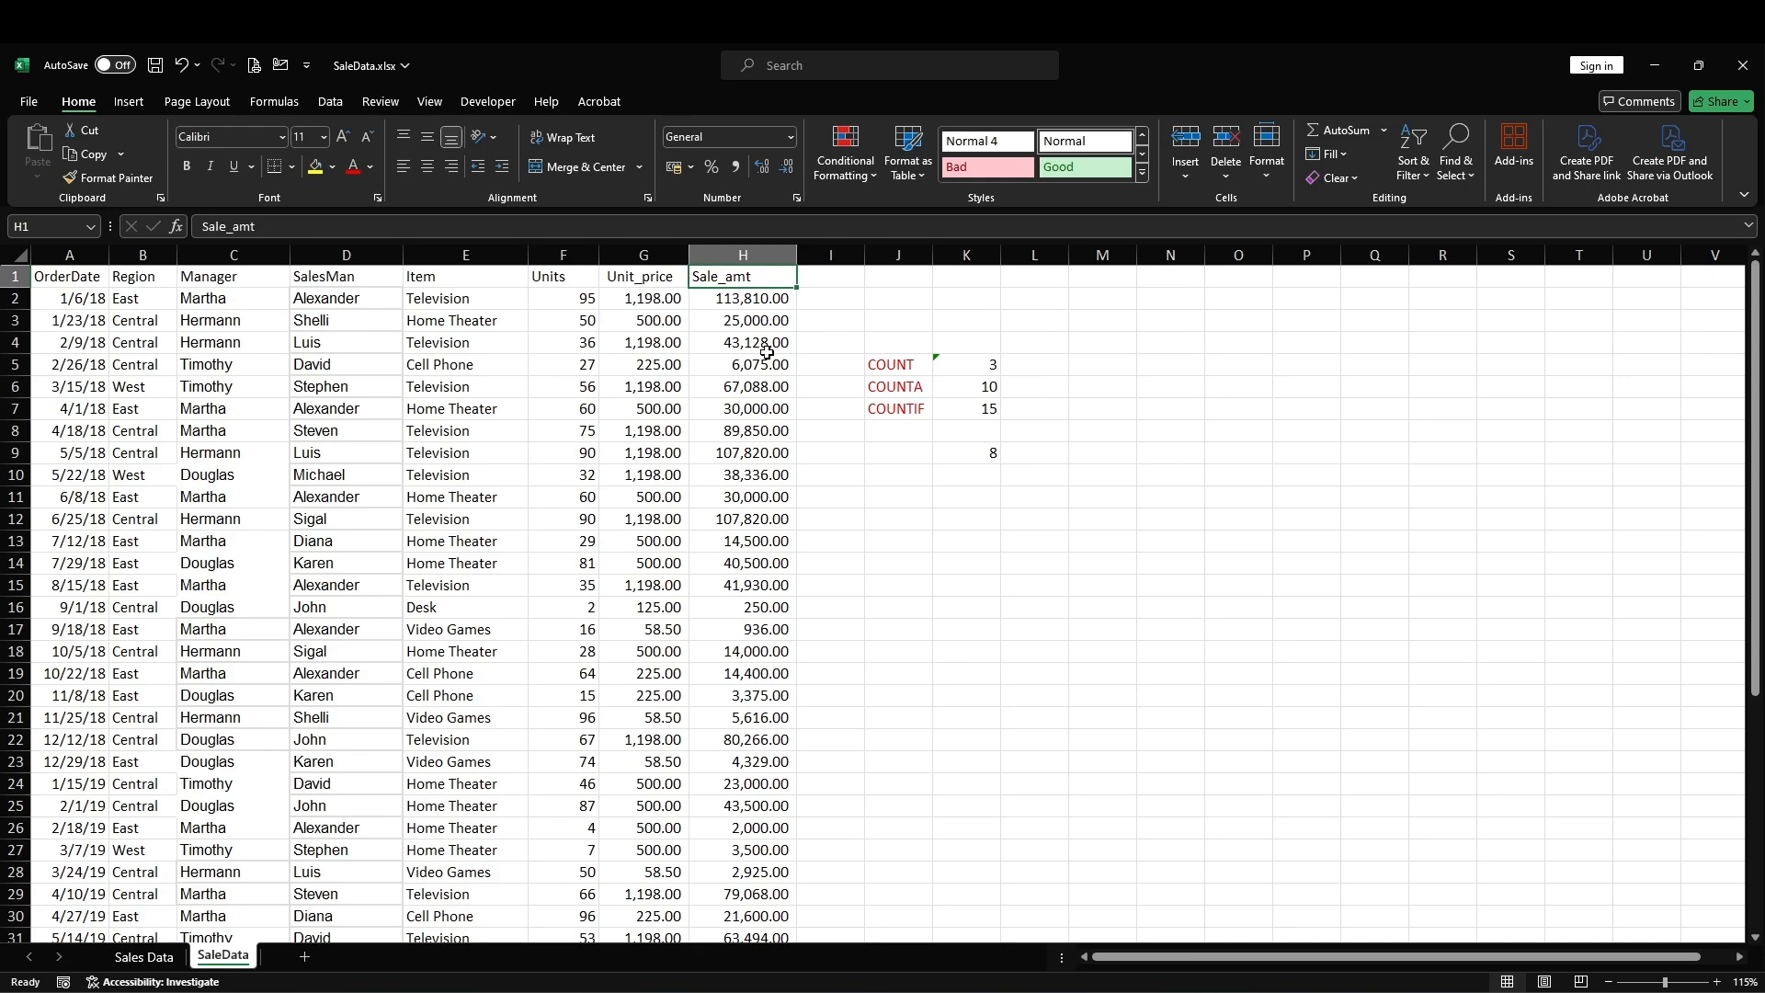
pyautogui.click(765, 389)
pyautogui.click(763, 432)
pyautogui.click(765, 453)
pyautogui.click(756, 521)
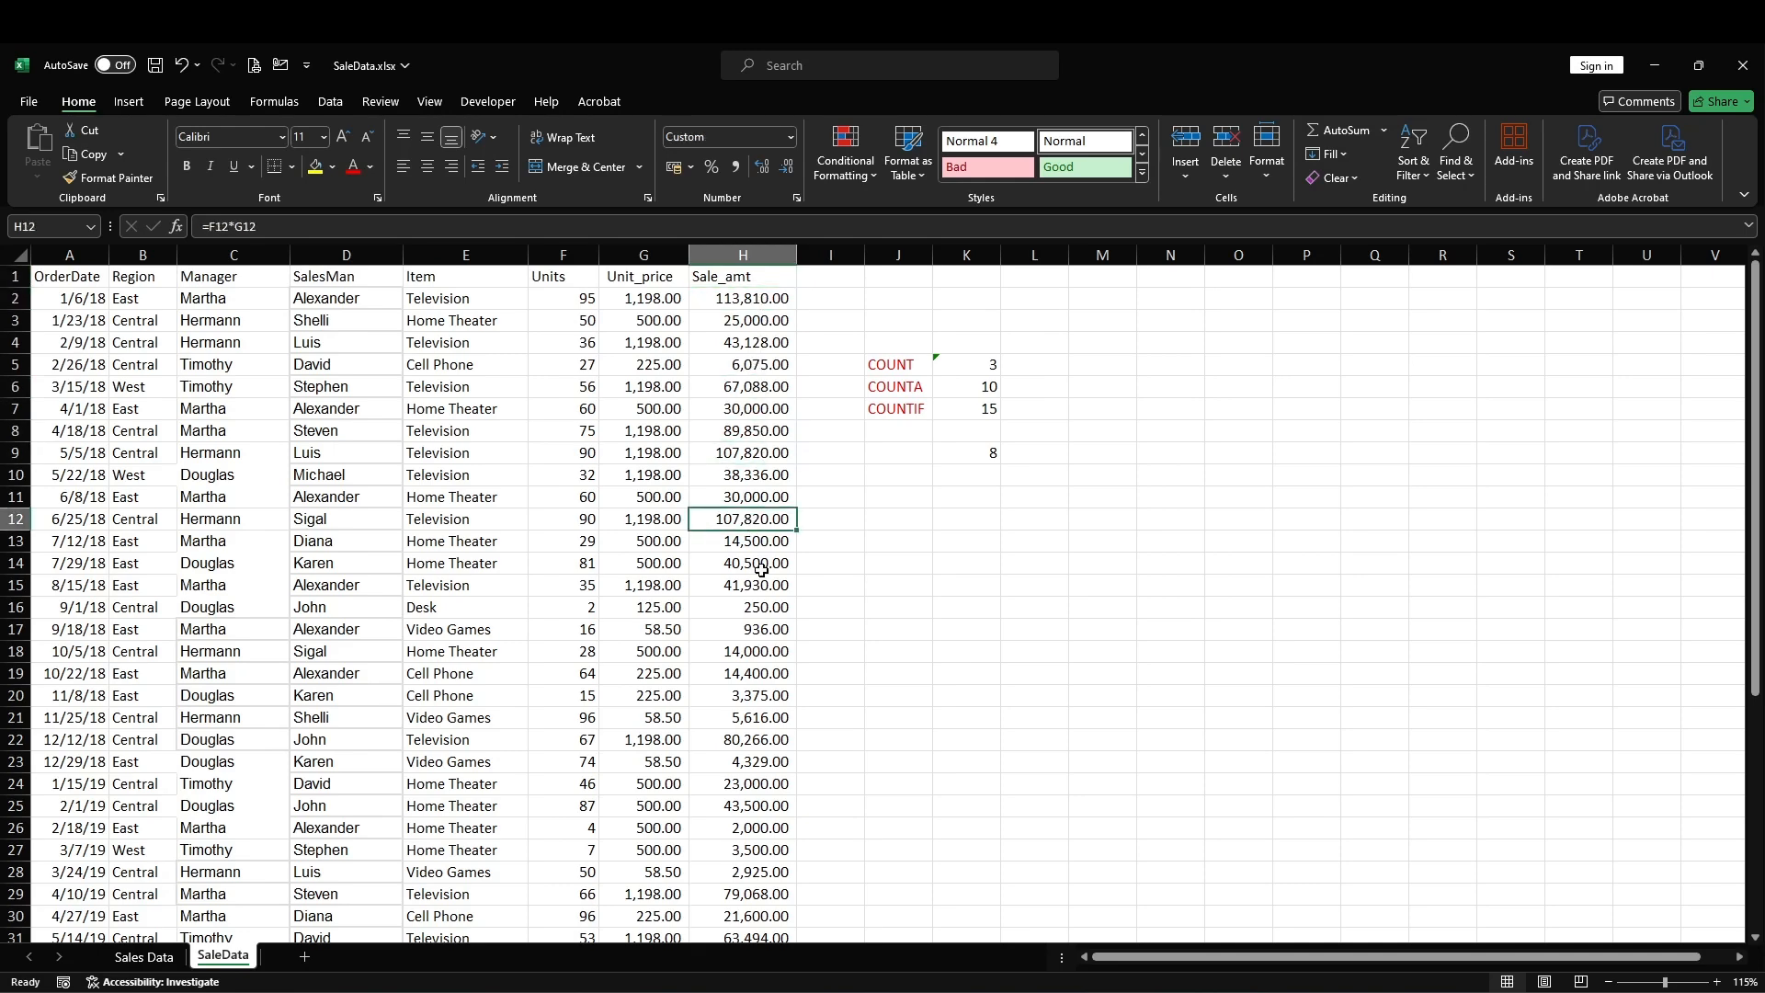
pyautogui.scroll(-1, 758, 560)
pyautogui.click(752, 675)
pyautogui.scroll(-1, 761, 557)
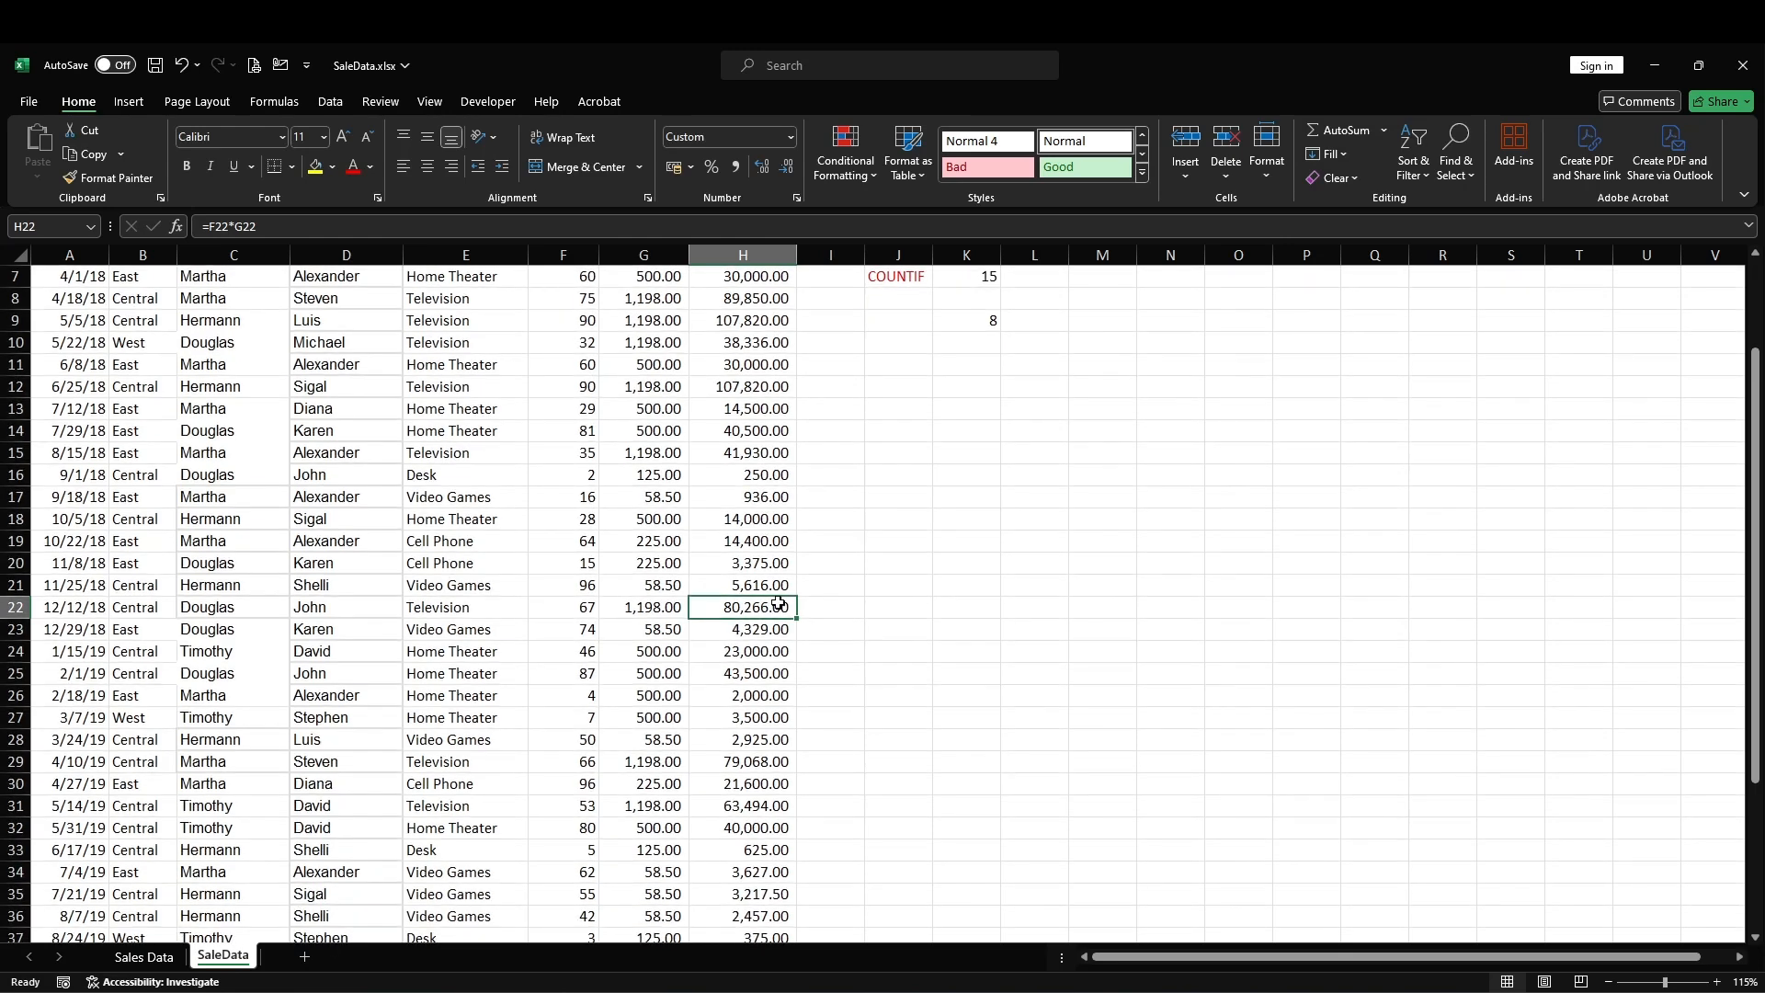
pyautogui.scroll(-1, 773, 679)
pyautogui.click(752, 739)
pyautogui.scroll(-2, 752, 739)
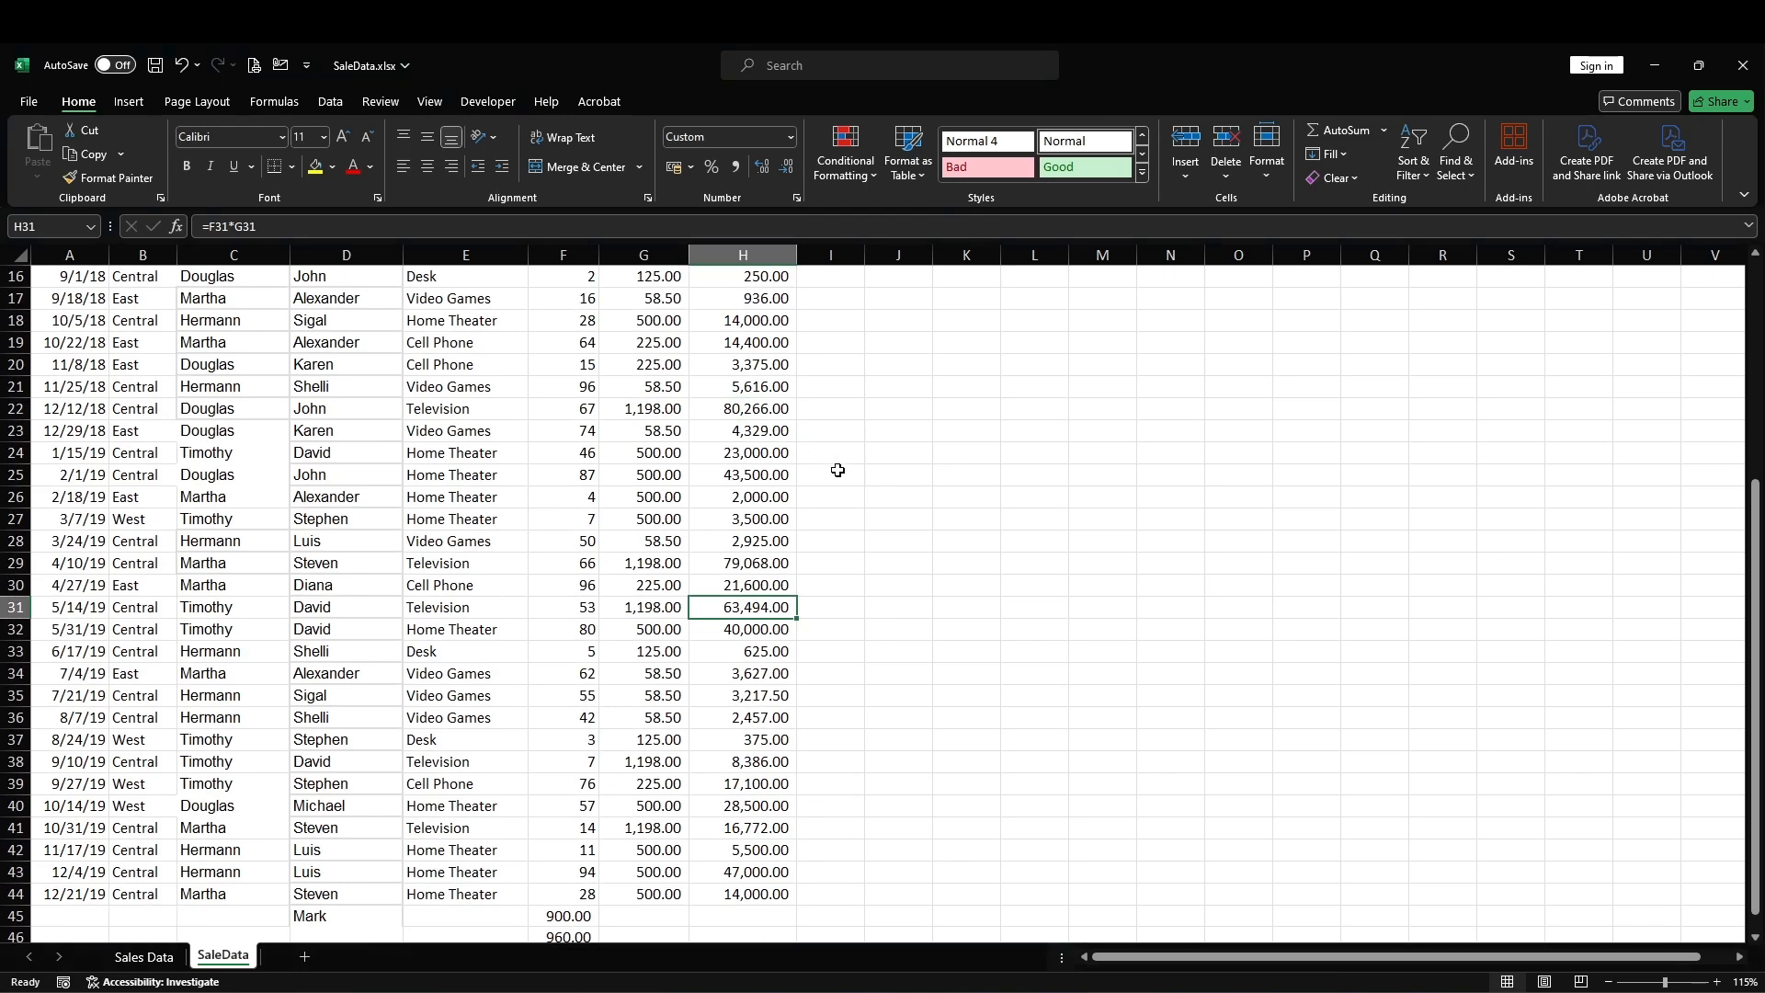
pyautogui.scroll(5, 793, 741)
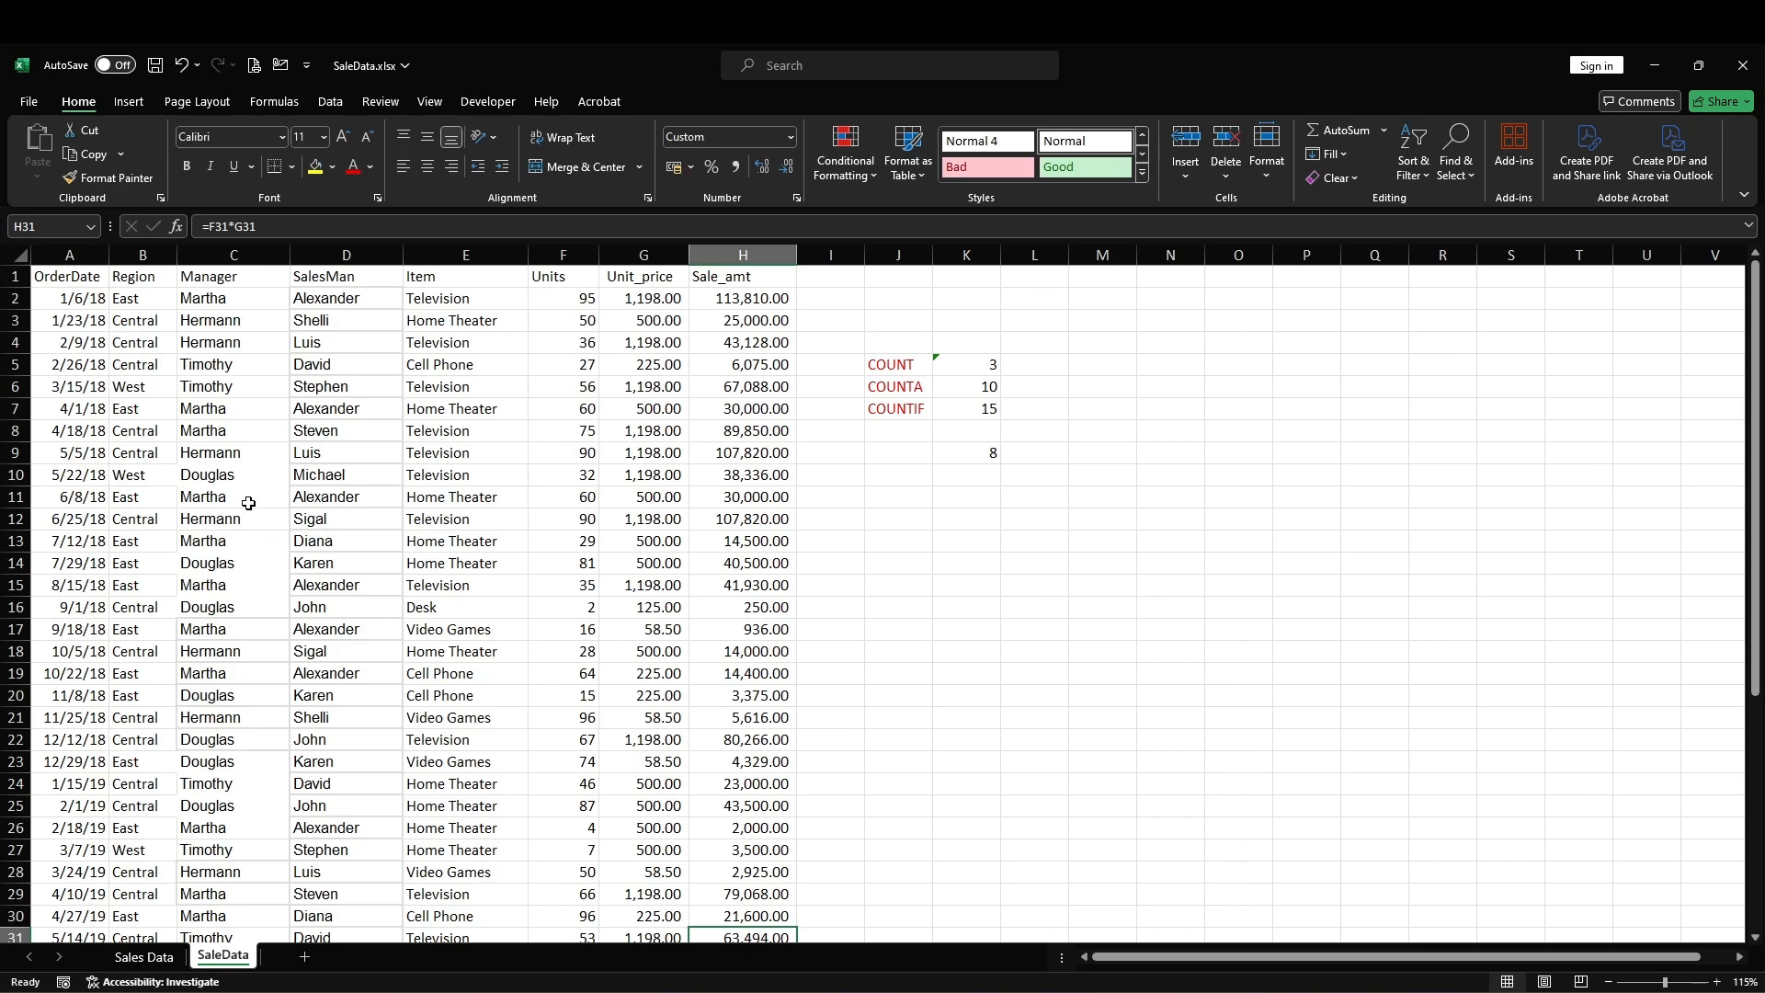
pyautogui.click(991, 389)
pyautogui.click(957, 426)
pyautogui.doubleClick(969, 391)
pyautogui.doubleClick(966, 423)
# Step: Enter a manager's name enclosed in double quotation marks in cell J11
pyautogui.click(888, 501)
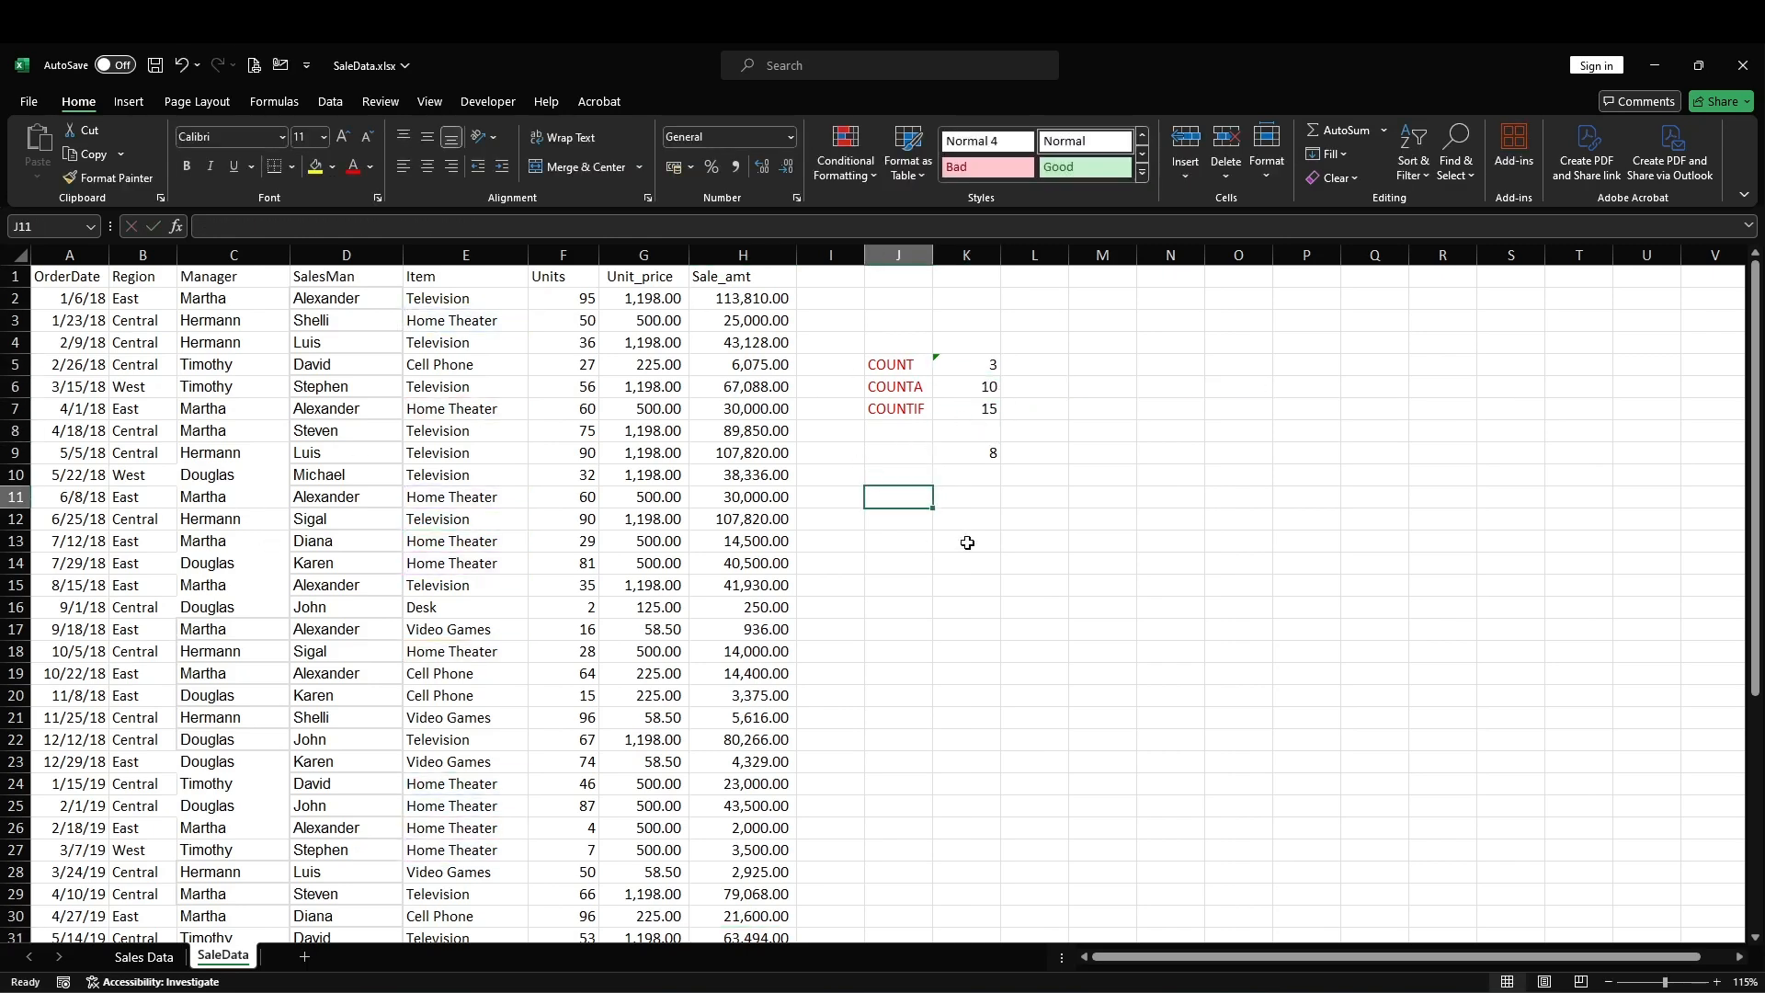
pyautogui.write('"Hermann')
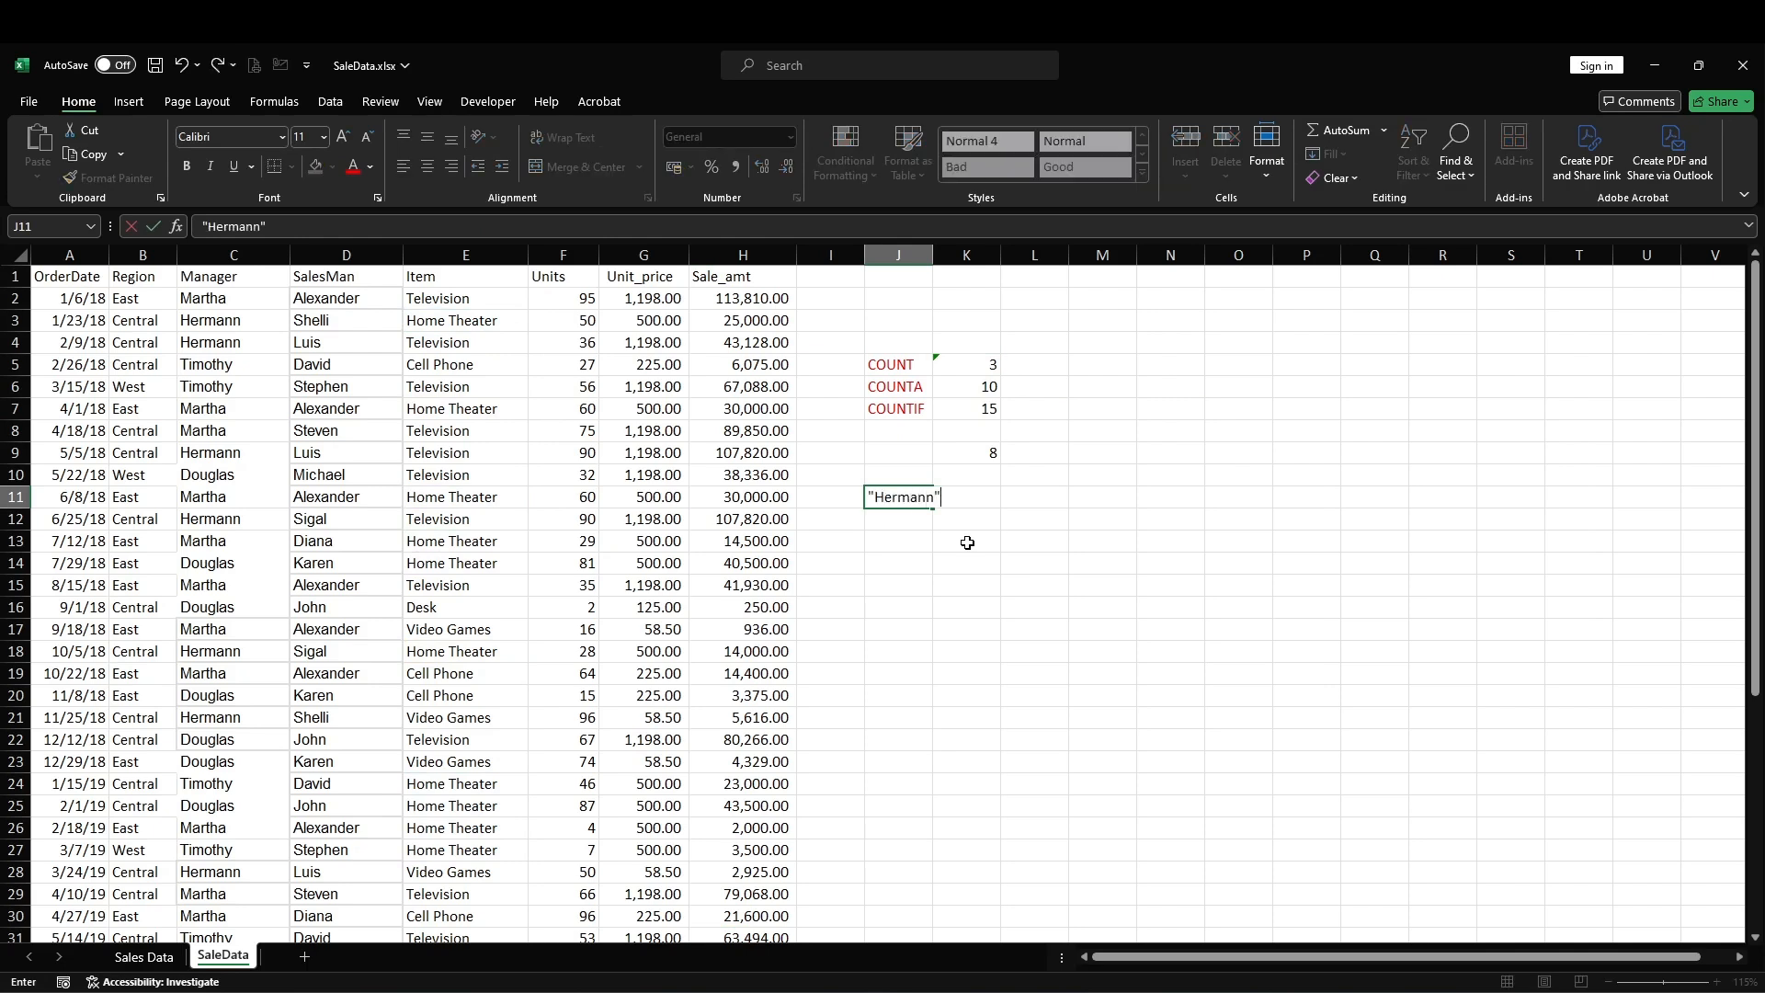
pyautogui.click(967, 543)
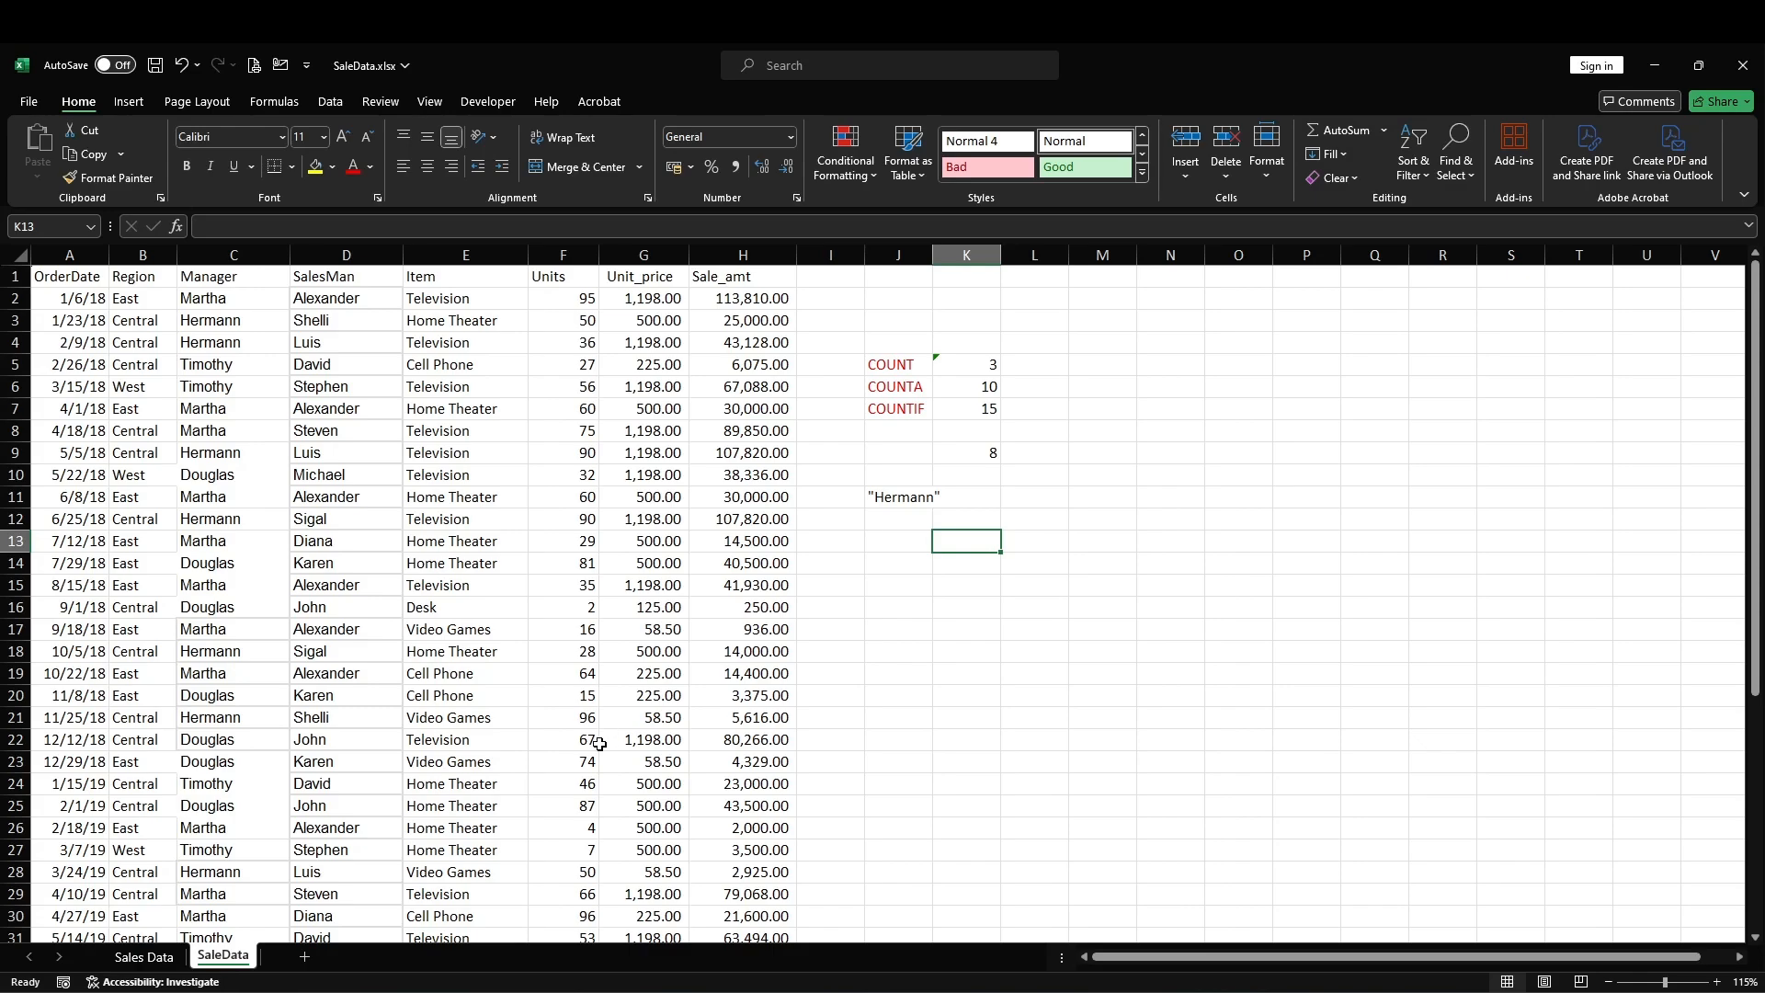